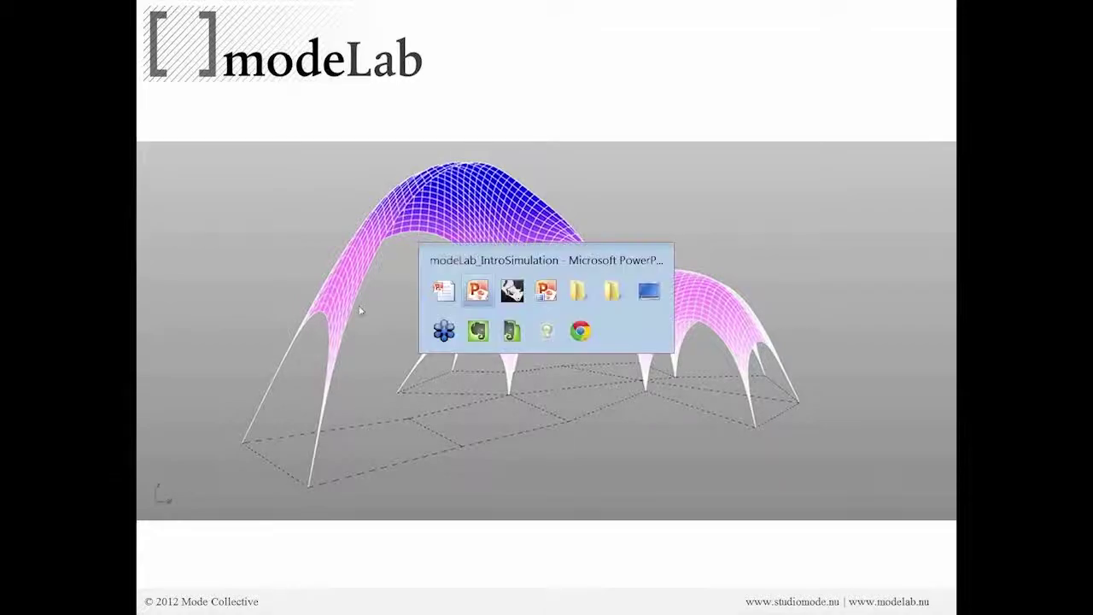
Switch to Rhino and Grasshopper, and open the Grasshopper definition 2-1_Funiculars from the 000_WorkshopFiles folder
{"action": "key", "text": "alt+Tab"}
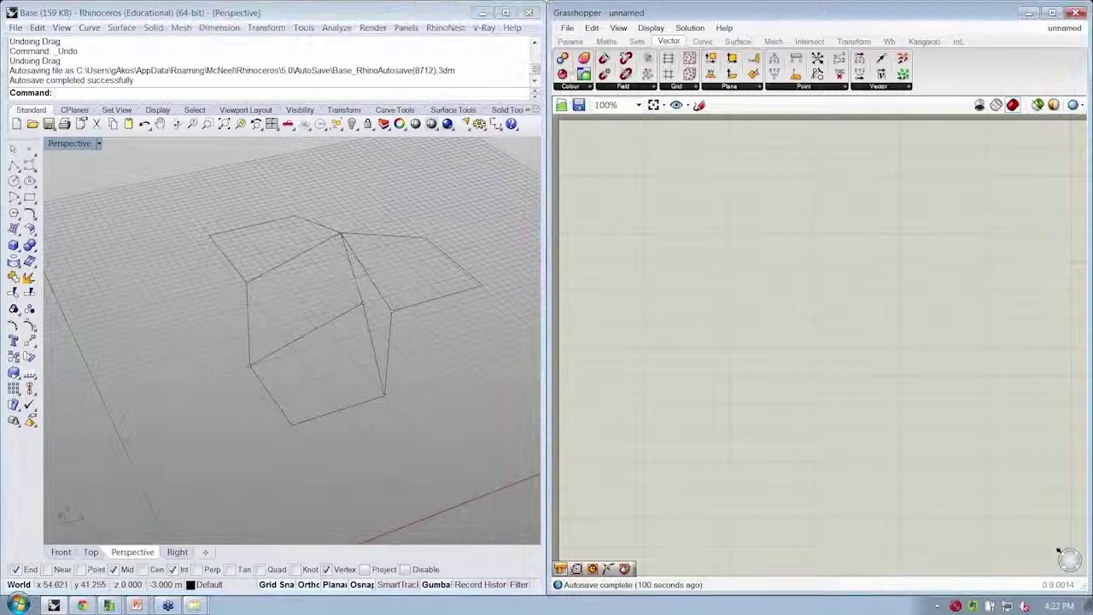
{"action": "left_click", "coordinate": [567, 28]}
{"action": "left_click", "coordinate": [608, 57]}
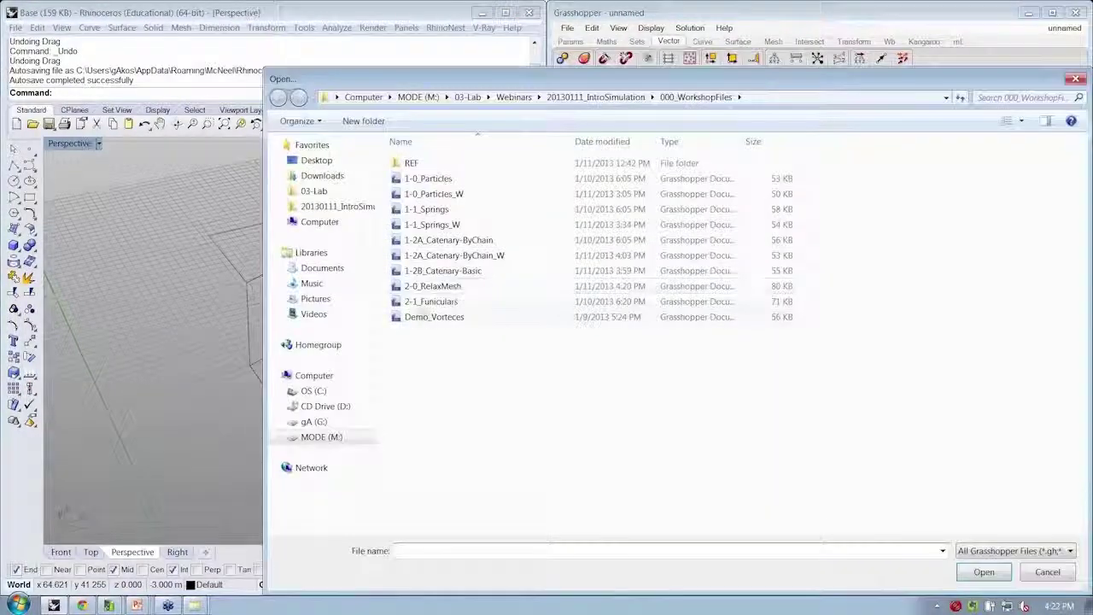
{"action": "left_click", "coordinate": [424, 309]}
{"action": "left_click", "coordinate": [999, 574]}
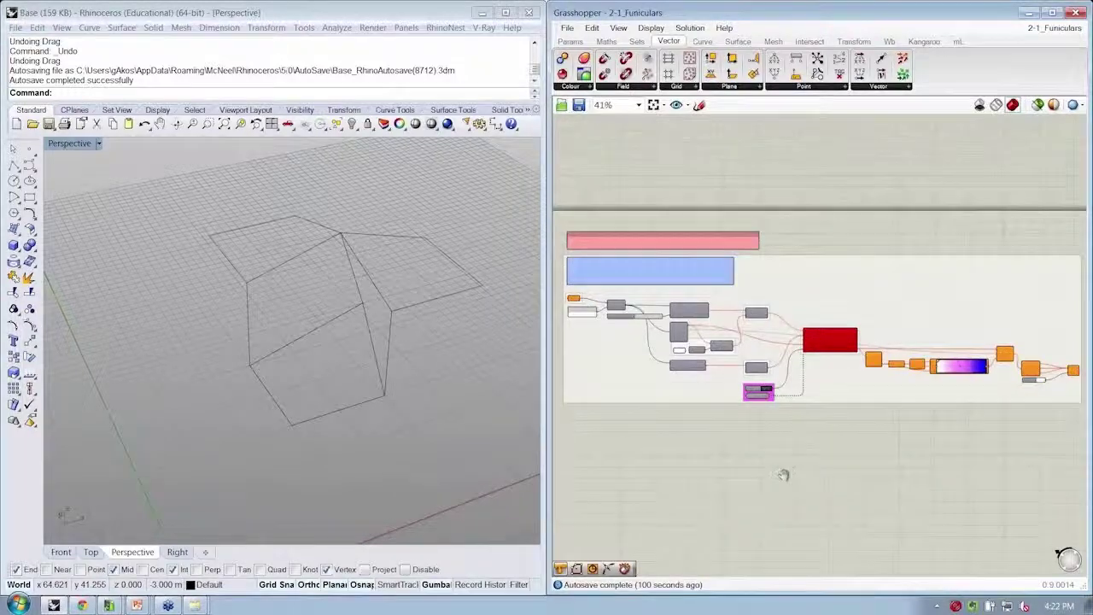
{"action": "scroll", "coordinate": [598, 286], "scroll_direction": "up", "scroll_amount": 5}
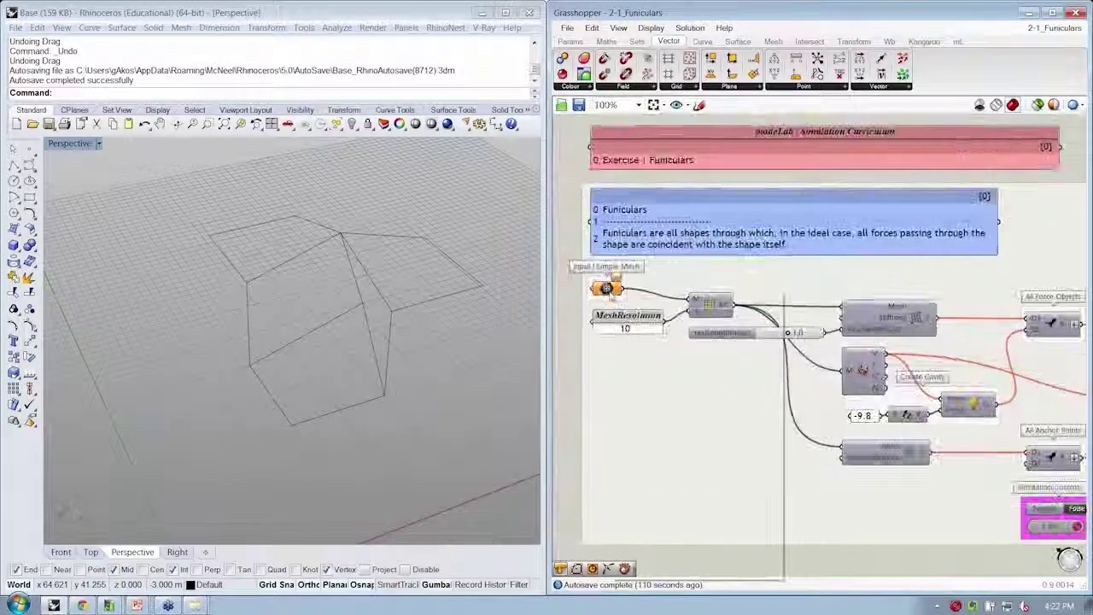
Reference the faceted mesh from the Perspective view into the Simple Mesh input parameter
{"action": "right_click", "coordinate": [605, 289]}
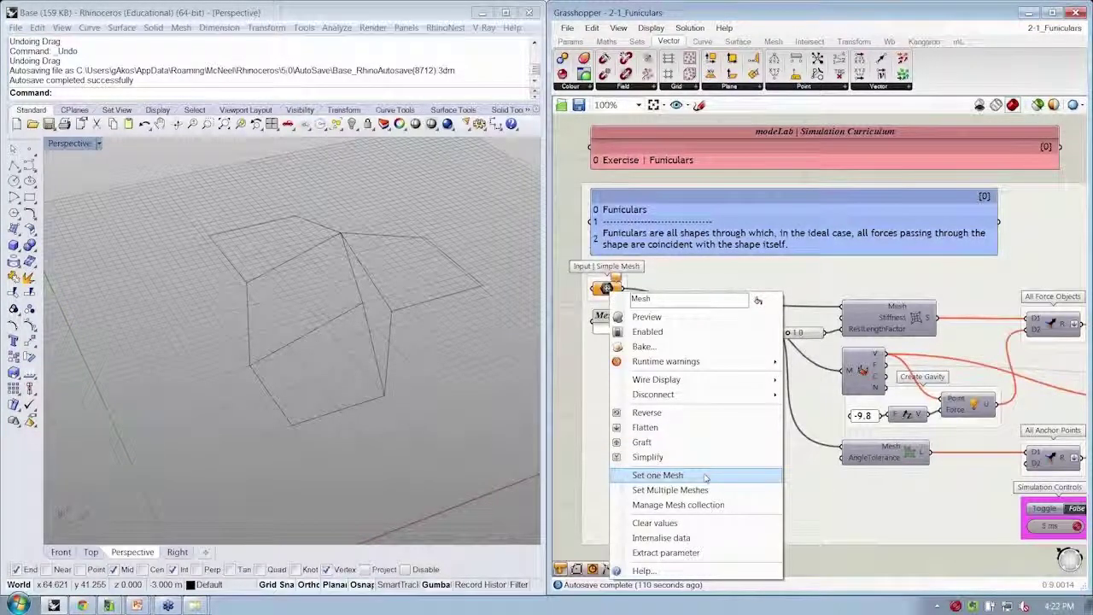
{"action": "left_click", "coordinate": [698, 490]}
{"action": "left_click", "coordinate": [393, 312]}
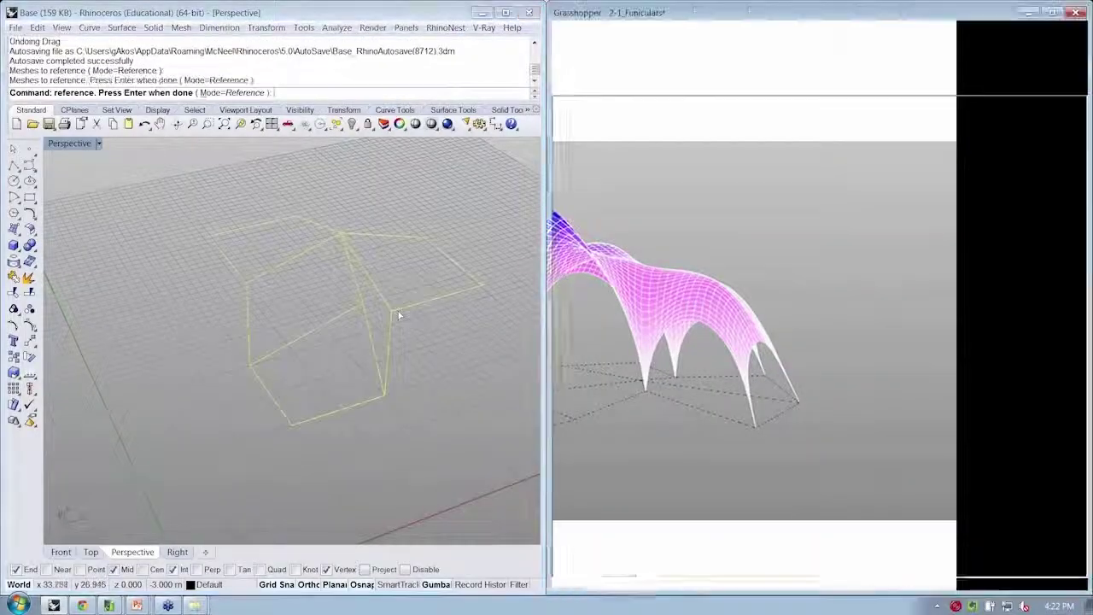
{"action": "key", "text": "Return"}
Set the Simulation Controls toggle to True and recompute the solution
{"action": "scroll", "coordinate": [722, 260], "scroll_direction": "down", "scroll_amount": 3}
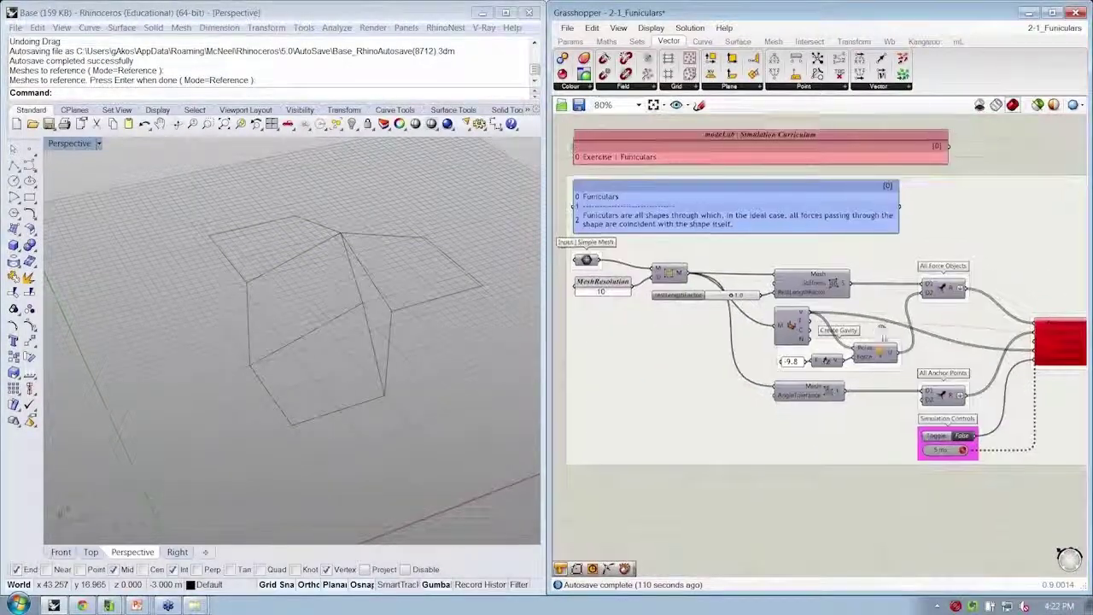
{"action": "left_click", "coordinate": [947, 419]}
{"action": "right_click_drag", "start_coordinate": [1038, 405], "coordinate": [845, 352]}
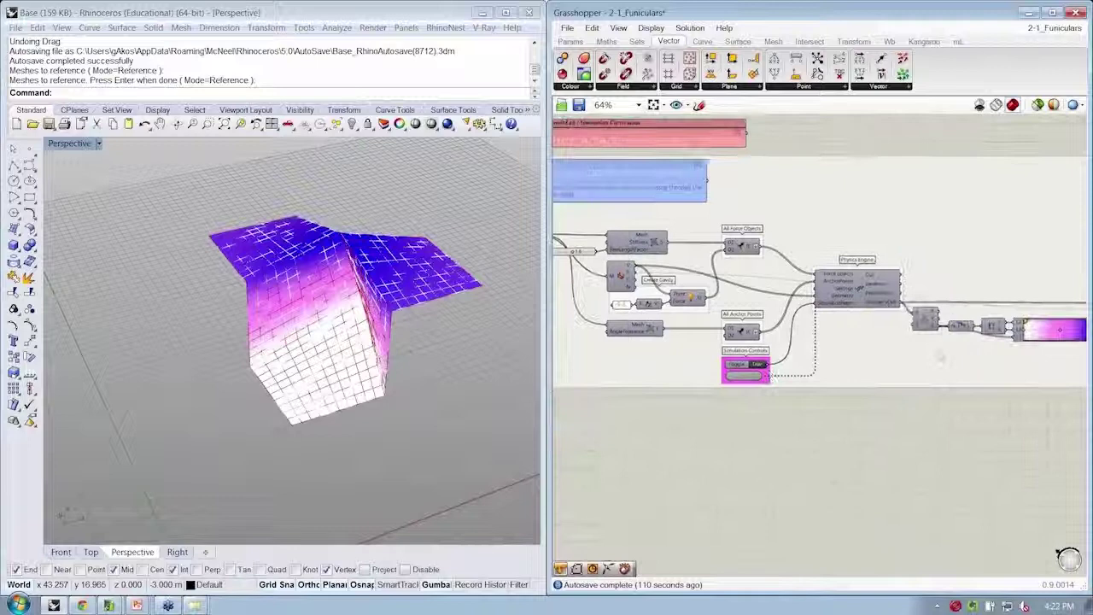
{"action": "right_click_drag", "start_coordinate": [953, 346], "coordinate": [924, 345]}
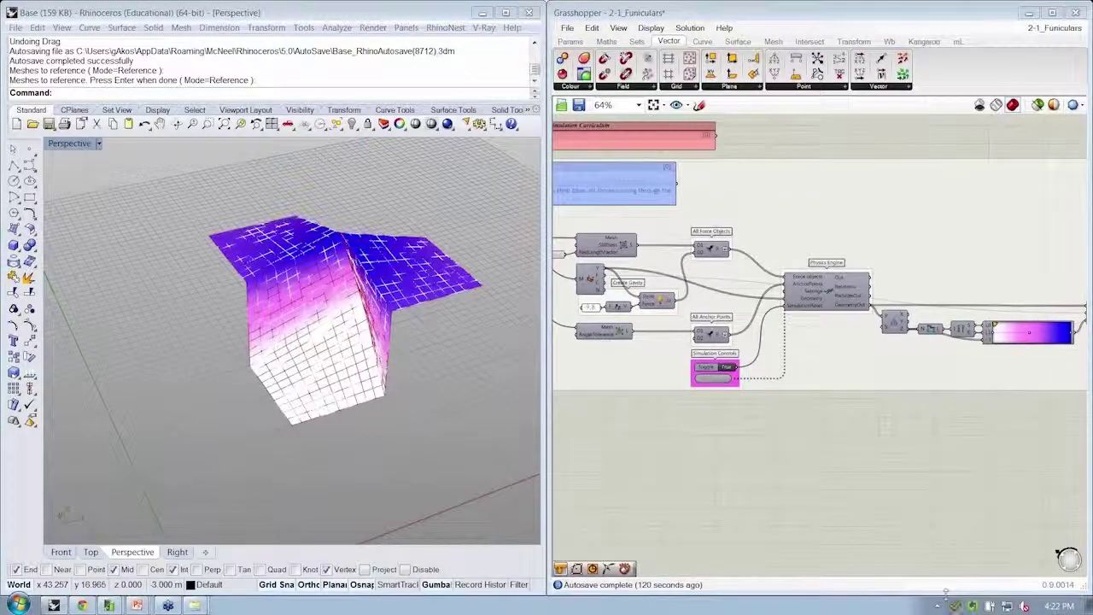
{"action": "scroll", "coordinate": [768, 410], "scroll_direction": "down", "scroll_amount": 1}
{"action": "right_click", "coordinate": [933, 359]}
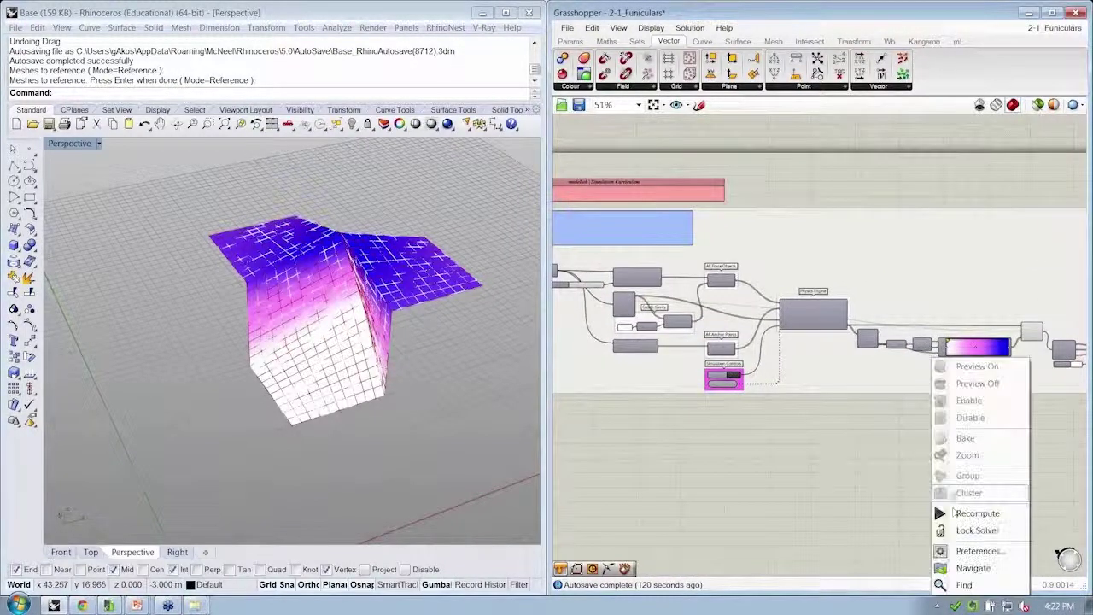
{"action": "left_click", "coordinate": [954, 522]}
Set the Simulation Controls toggle to False to run the hanging mesh simulation, and view the form from another angle
{"action": "right_click_drag", "start_coordinate": [1012, 363], "coordinate": [861, 329]}
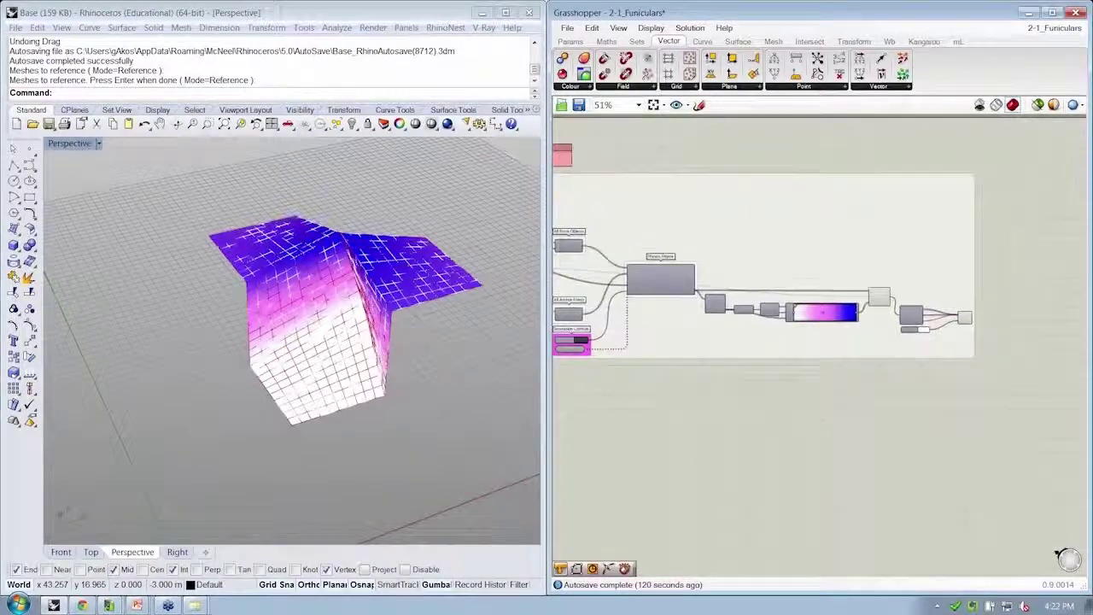
{"action": "scroll", "coordinate": [950, 316], "scroll_direction": "up", "scroll_amount": 1}
{"action": "scroll", "coordinate": [950, 316], "scroll_direction": "up", "scroll_amount": 1}
{"action": "right_click_drag", "start_coordinate": [721, 332], "coordinate": [1020, 354]}
{"action": "right_click_drag", "start_coordinate": [724, 302], "coordinate": [909, 321]}
{"action": "left_click", "coordinate": [853, 391]}
{"action": "right_click_drag", "start_coordinate": [342, 409], "coordinate": [478, 439]}
{"action": "left_click", "coordinate": [654, 458]}
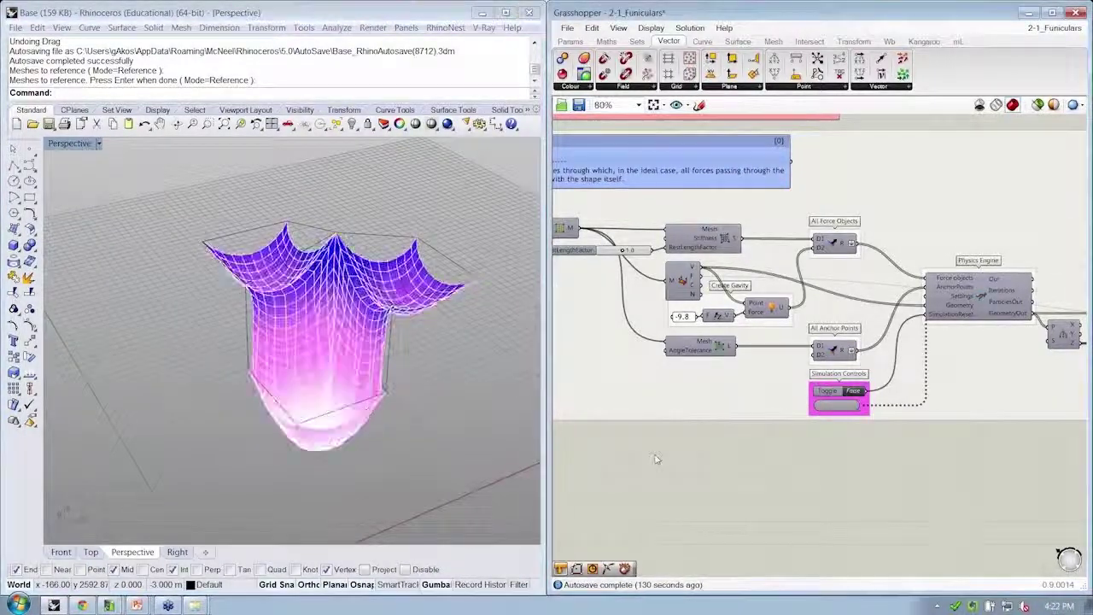
{"action": "right_click_drag", "start_coordinate": [293, 390], "coordinate": [294, 414]}
{"action": "right_click_drag", "start_coordinate": [673, 414], "coordinate": [710, 410]}
{"action": "scroll", "coordinate": [922, 471], "scroll_direction": "down", "scroll_amount": 1}
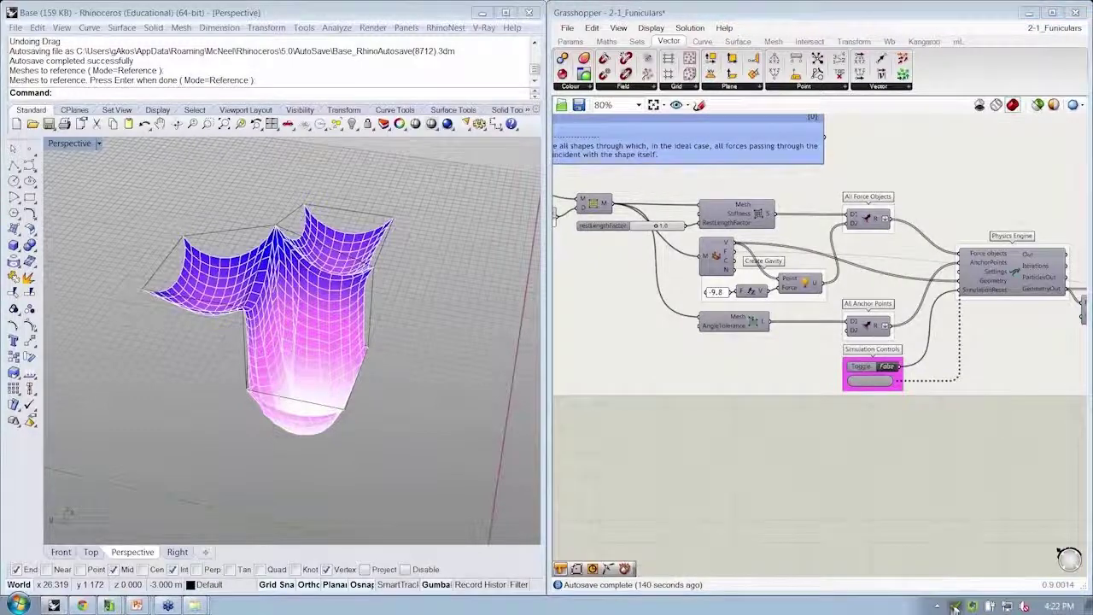
Create a single four-sided mesh face from four corner points in the empty area beside the simulated mesh
{"action": "right_click_drag", "start_coordinate": [857, 502], "coordinate": [855, 501]}
{"action": "right_click_drag", "start_coordinate": [384, 403], "coordinate": [322, 402]}
{"action": "scroll", "coordinate": [328, 399], "scroll_direction": "down", "scroll_amount": 5}
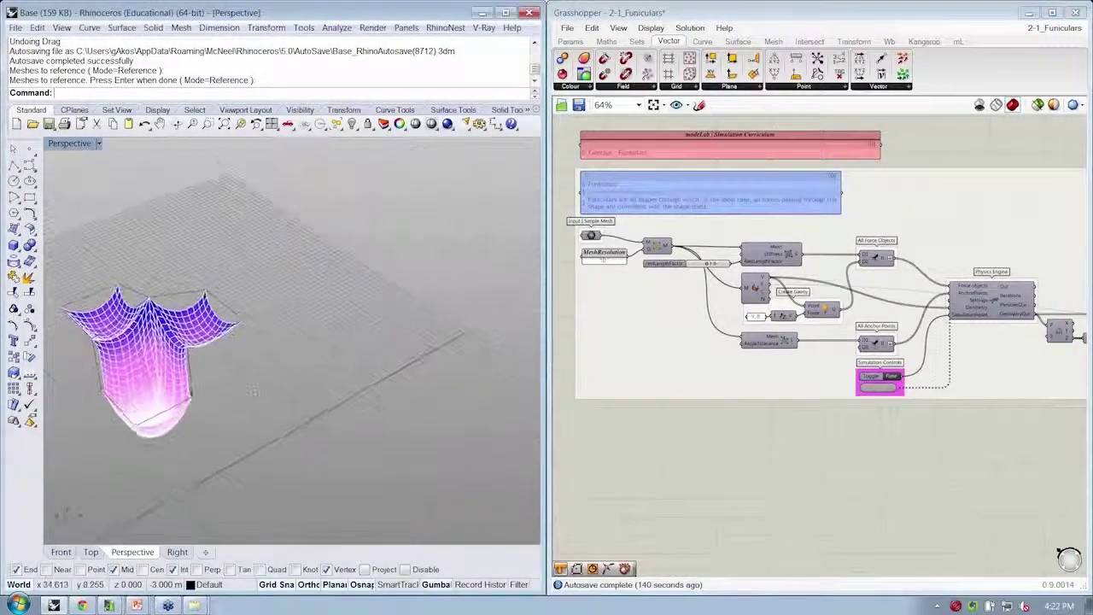
{"action": "right_click_drag", "start_coordinate": [461, 371], "coordinate": [317, 349]}
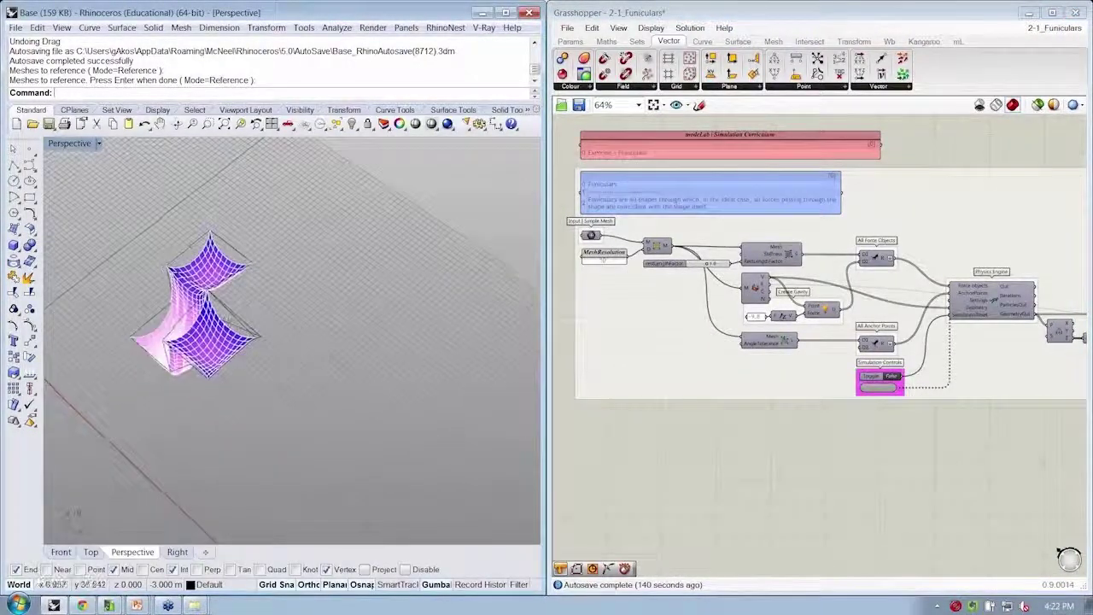
{"action": "left_click", "coordinate": [181, 27]}
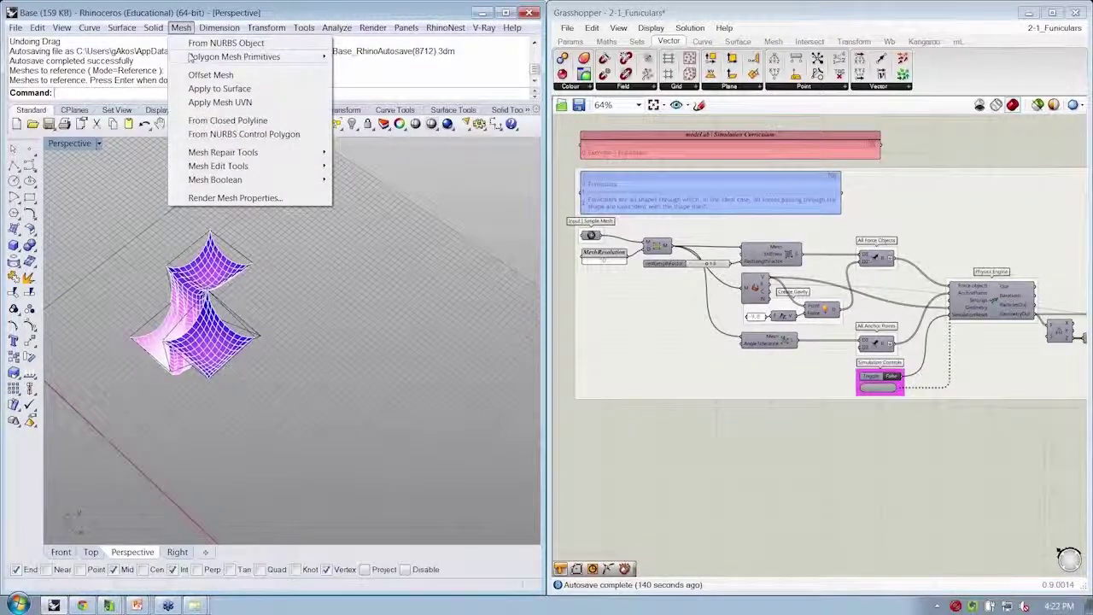
{"action": "mouse_move", "coordinate": [189, 58]}
{"action": "left_click", "coordinate": [367, 57]}
{"action": "left_click", "coordinate": [320, 398]}
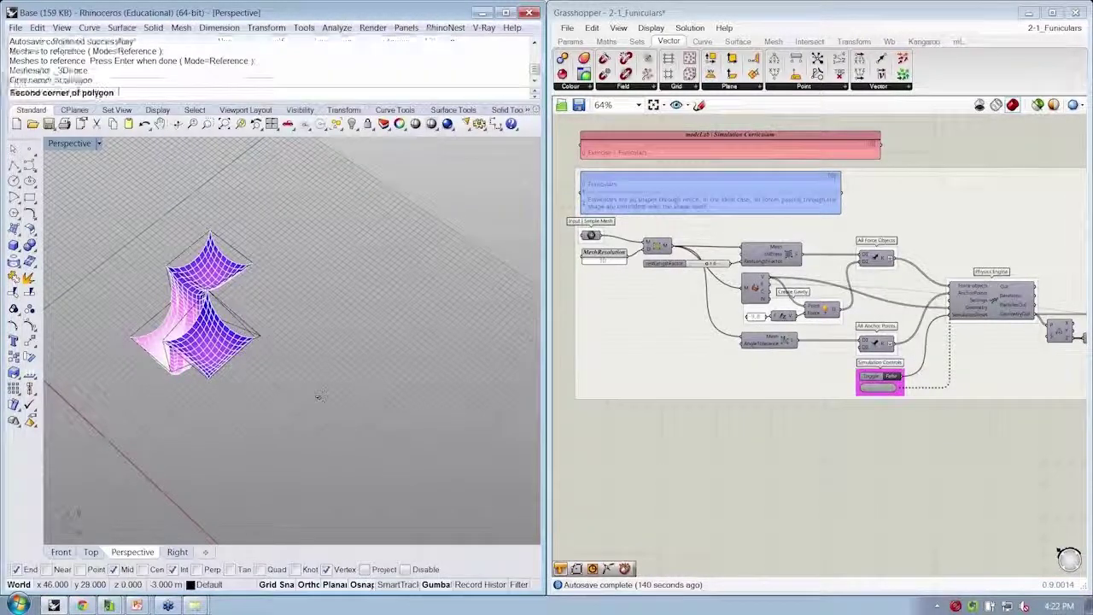
{"action": "left_click", "coordinate": [342, 479]}
{"action": "left_click", "coordinate": [437, 442]}
{"action": "left_click", "coordinate": [398, 331]}
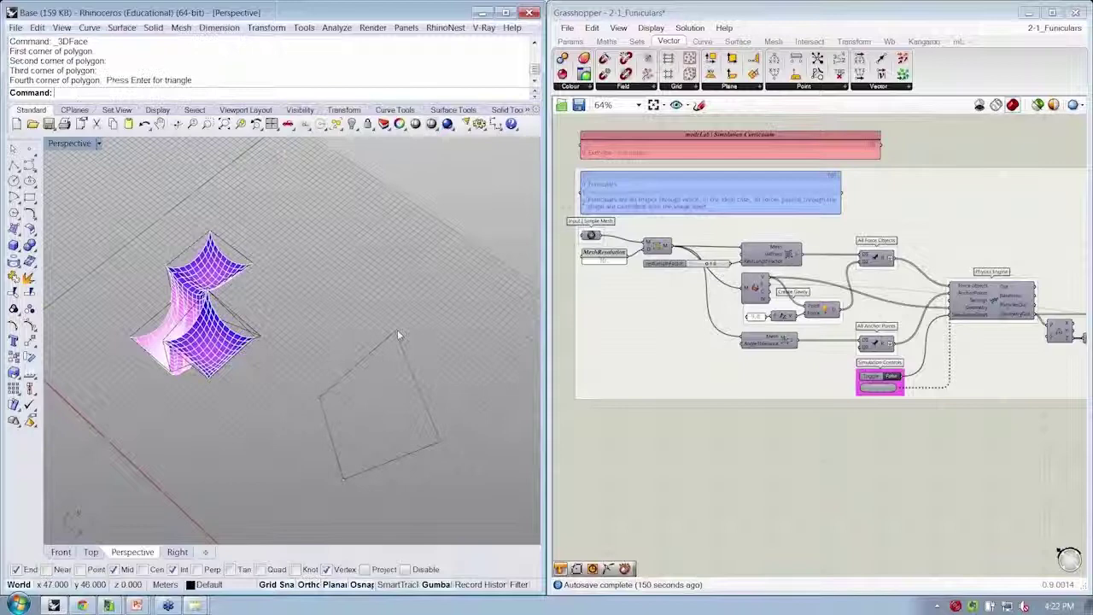
Mirror the new four-sided mesh face about its edge farthest from the simulated mesh, keeping the original
{"action": "left_click", "coordinate": [397, 332]}
{"action": "right_click_drag", "start_coordinate": [419, 359], "coordinate": [381, 323], "text": "shift"}
{"action": "type", "text": "Mirror"}
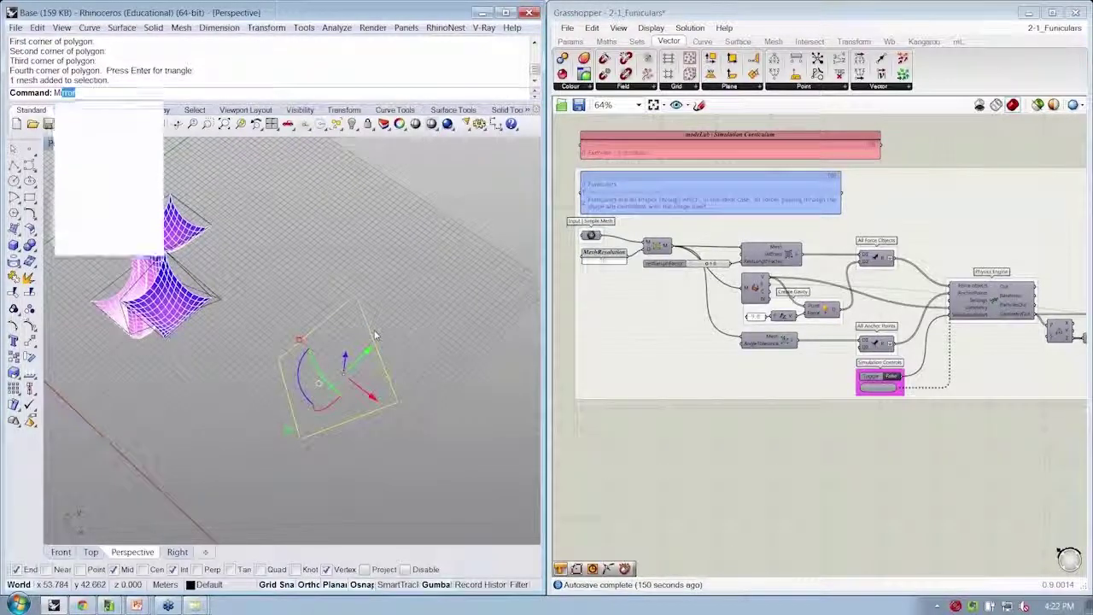
{"action": "key", "text": "Return"}
{"action": "left_click", "coordinate": [395, 400]}
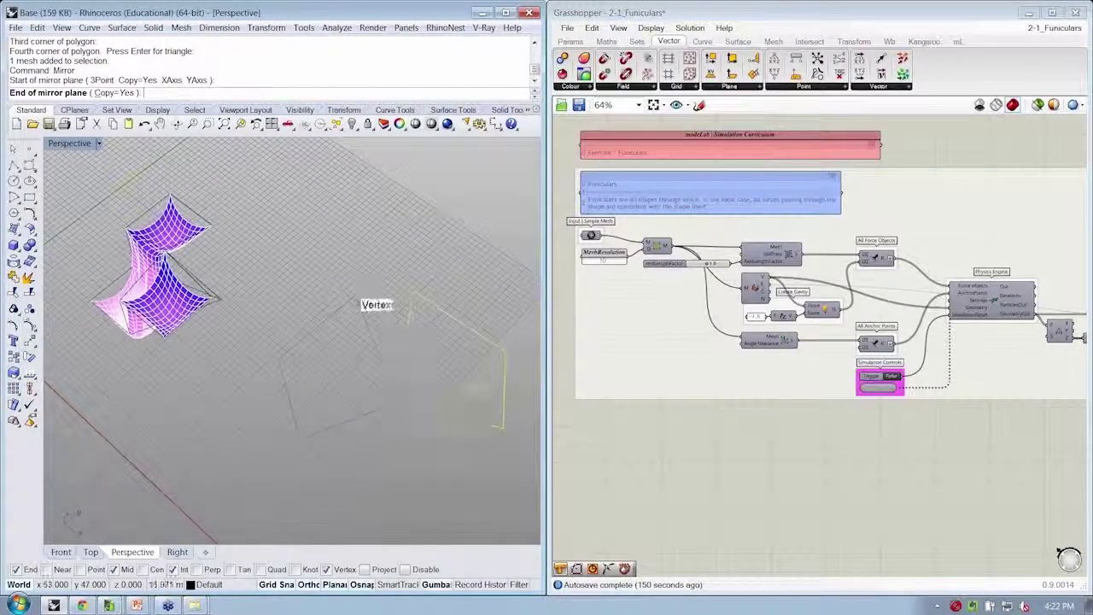
{"action": "left_click", "coordinate": [361, 301]}
Mirror the copied mesh face about its edge starting at the shared corner, making a third face
{"action": "left_click", "coordinate": [361, 303]}
{"action": "key", "text": "Return"}
{"action": "left_click", "coordinate": [397, 401]}
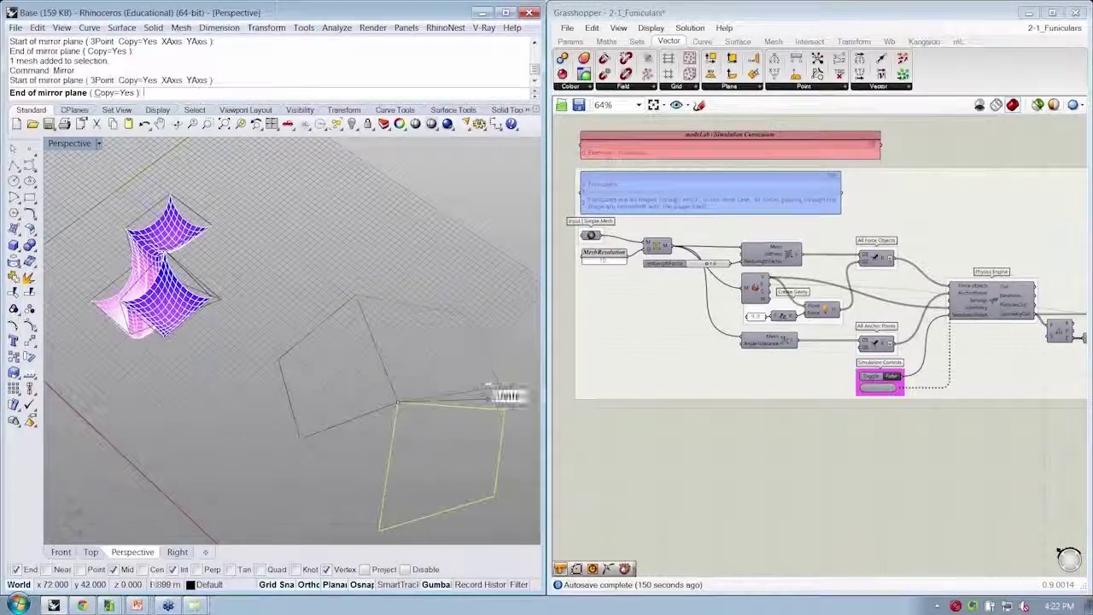
{"action": "left_click", "coordinate": [502, 388]}
Select the three mesh faces and join them into one mesh
{"action": "left_click", "coordinate": [504, 307]}
{"action": "left_click_drag", "start_coordinate": [504, 308], "coordinate": [317, 435]}
{"action": "right_click_drag", "start_coordinate": [317, 436], "coordinate": [337, 405]}
{"action": "key", "text": "ctrl+j"}
{"action": "scroll", "coordinate": [425, 390], "scroll_direction": "up", "scroll_amount": 4}
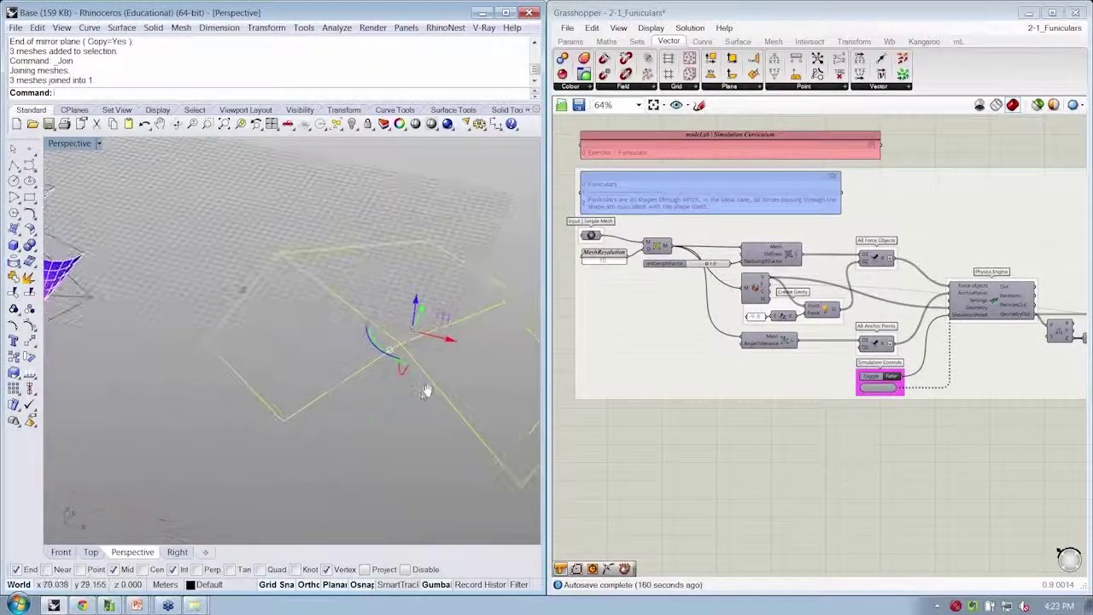
Reference the joined mesh as the Simple Mesh input and restart the simulation with the toggle
{"action": "right_click_drag", "start_coordinate": [424, 390], "coordinate": [359, 364], "text": "shift"}
{"action": "right_click", "coordinate": [596, 234]}
{"action": "left_click", "coordinate": [648, 403]}
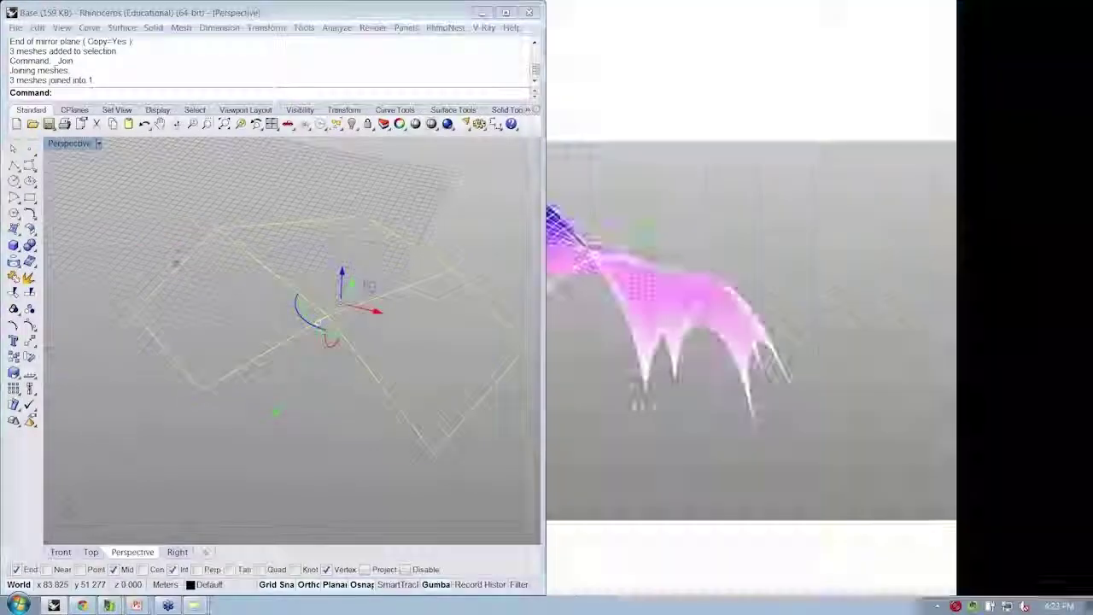
{"action": "left_click", "coordinate": [891, 377]}
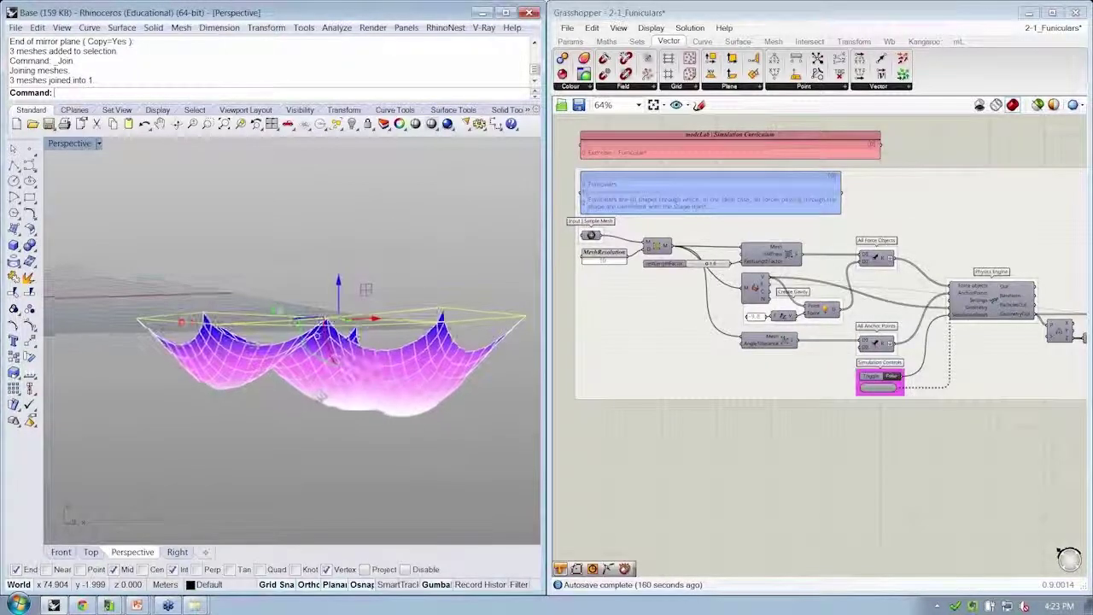
Inspect the new hanging mesh, and raise the restLengthFactor slider to 1.3 for a deeper sag
{"action": "right_click_drag", "start_coordinate": [321, 395], "coordinate": [345, 348]}
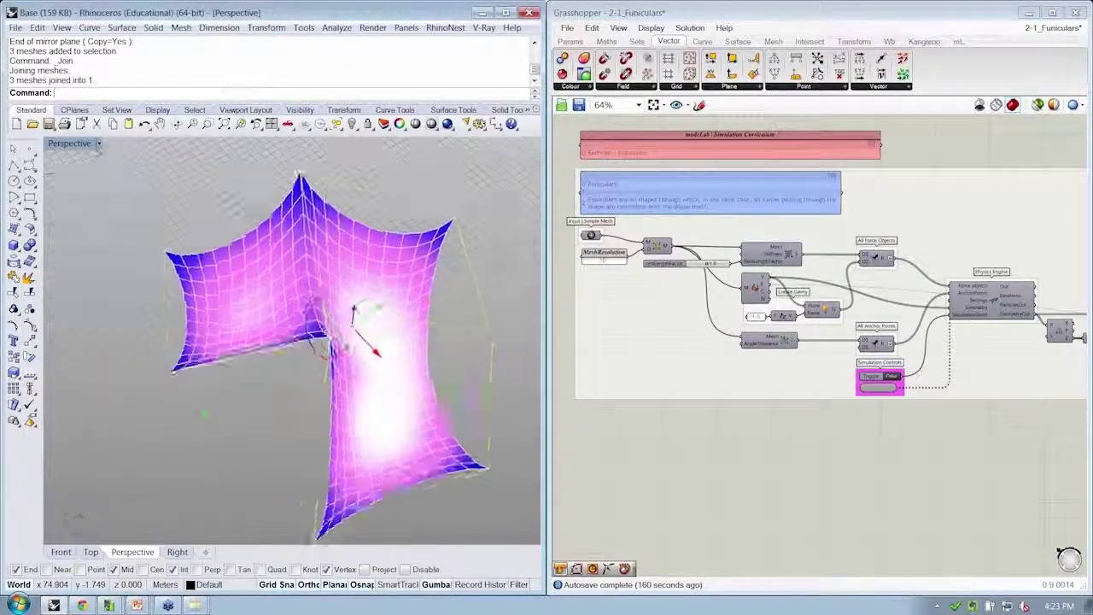
{"action": "right_click_drag", "start_coordinate": [352, 312], "coordinate": [297, 314]}
{"action": "right_click_drag", "start_coordinate": [959, 424], "coordinate": [926, 438]}
{"action": "scroll", "coordinate": [678, 282], "scroll_direction": "up", "scroll_amount": 1}
{"action": "right_click_drag", "start_coordinate": [653, 274], "coordinate": [702, 280]}
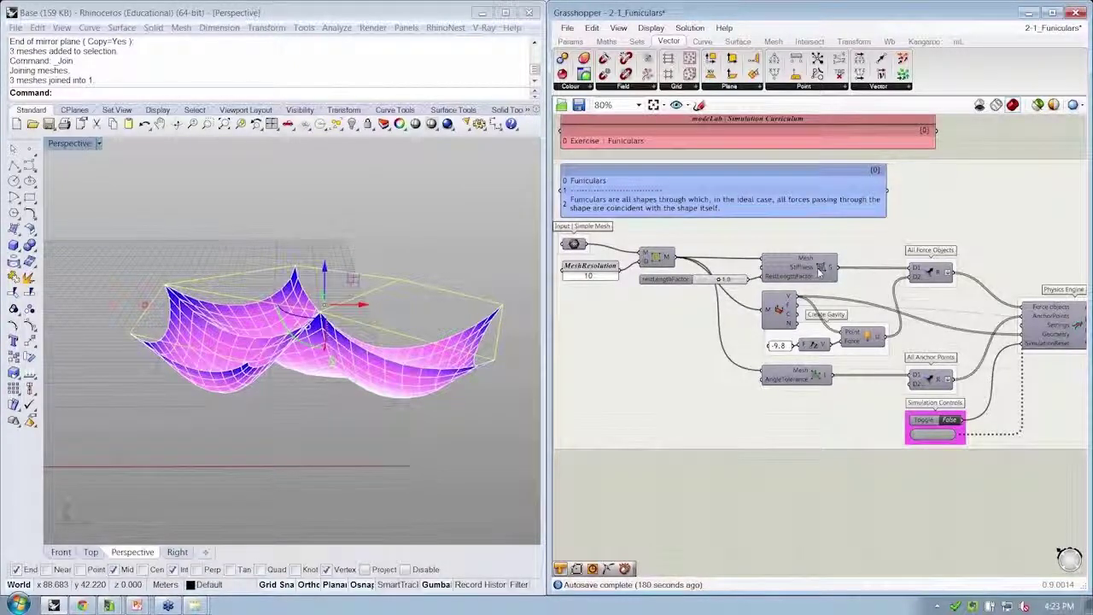
{"action": "left_click_drag", "start_coordinate": [719, 280], "coordinate": [728, 282]}
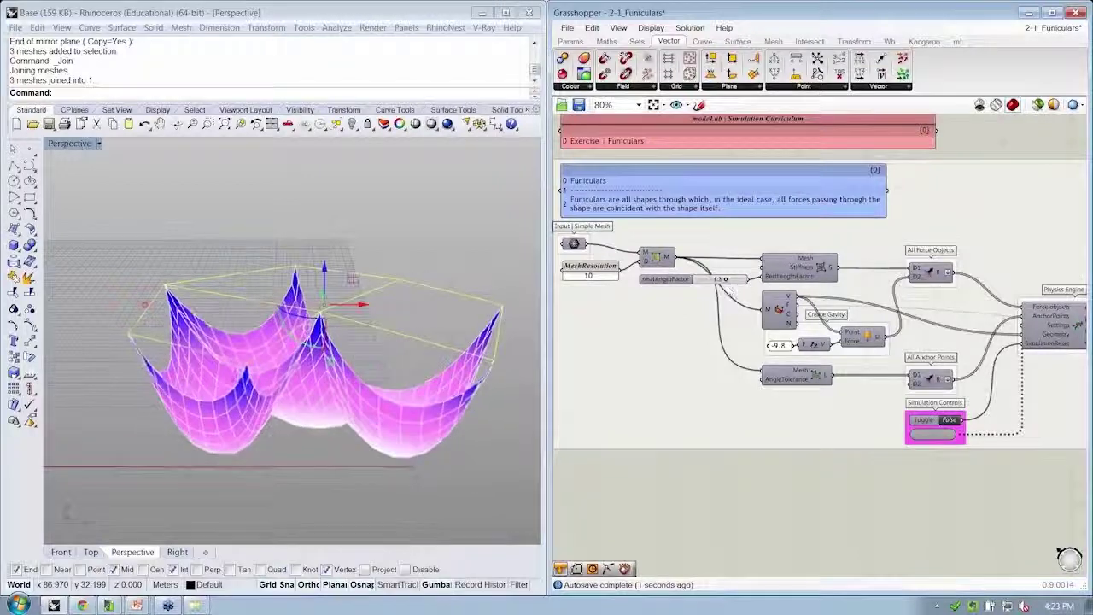
{"action": "right_click_drag", "start_coordinate": [864, 417], "coordinate": [749, 394]}
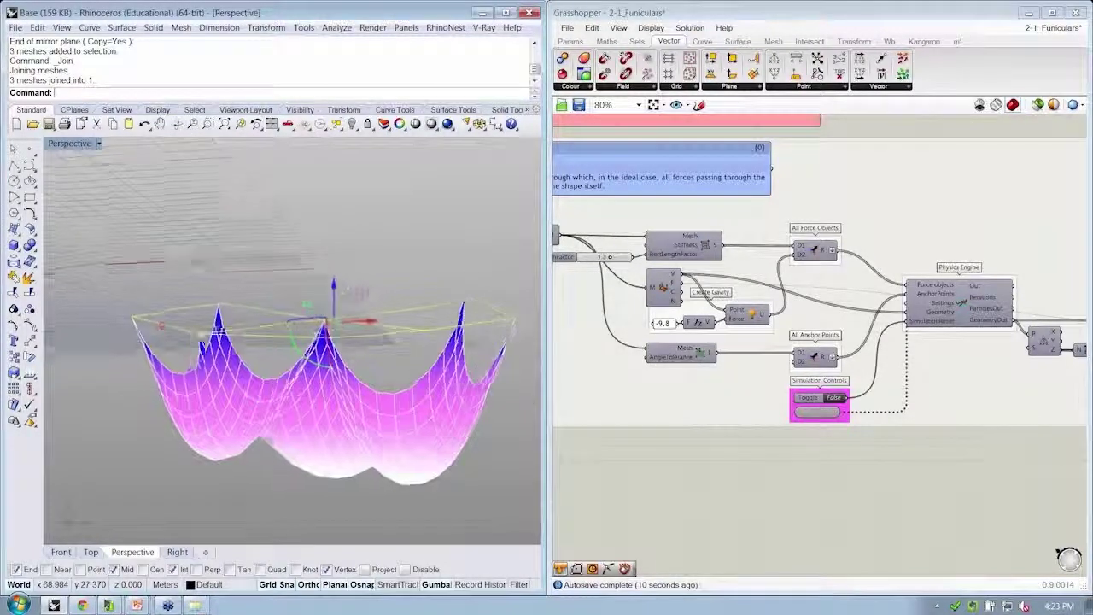
Invert the gravity force by changing its value to 9.8, and view the mesh from a lower angle
{"action": "right_click_drag", "start_coordinate": [354, 293], "coordinate": [309, 351]}
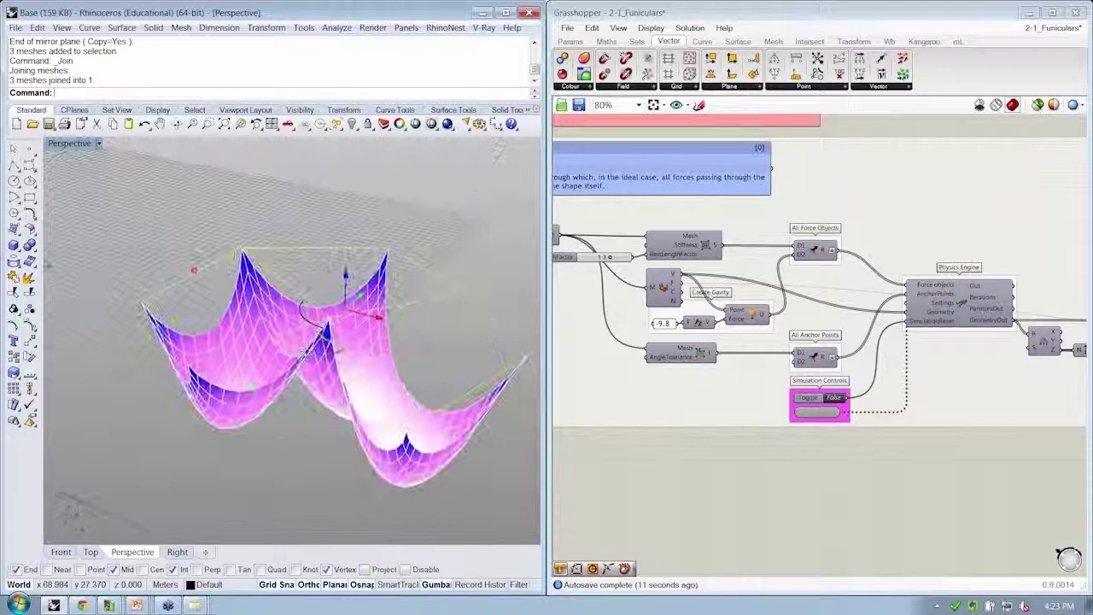
{"action": "left_click", "coordinate": [663, 324]}
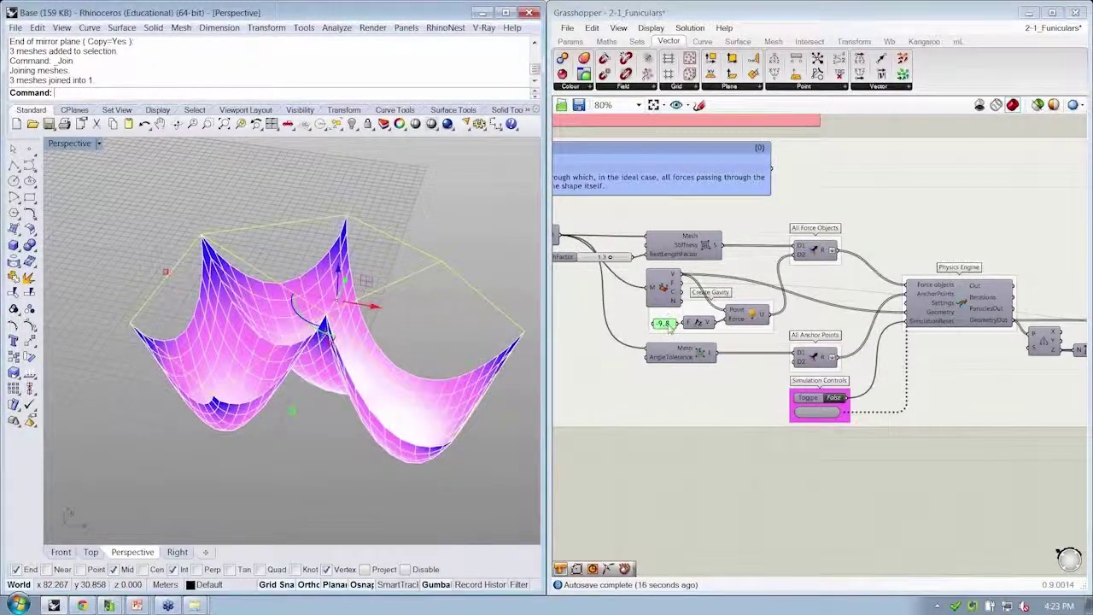
{"action": "double_click", "coordinate": [669, 325]}
{"action": "left_click", "coordinate": [531, 246]}
{"action": "key", "text": "BackSpace"}
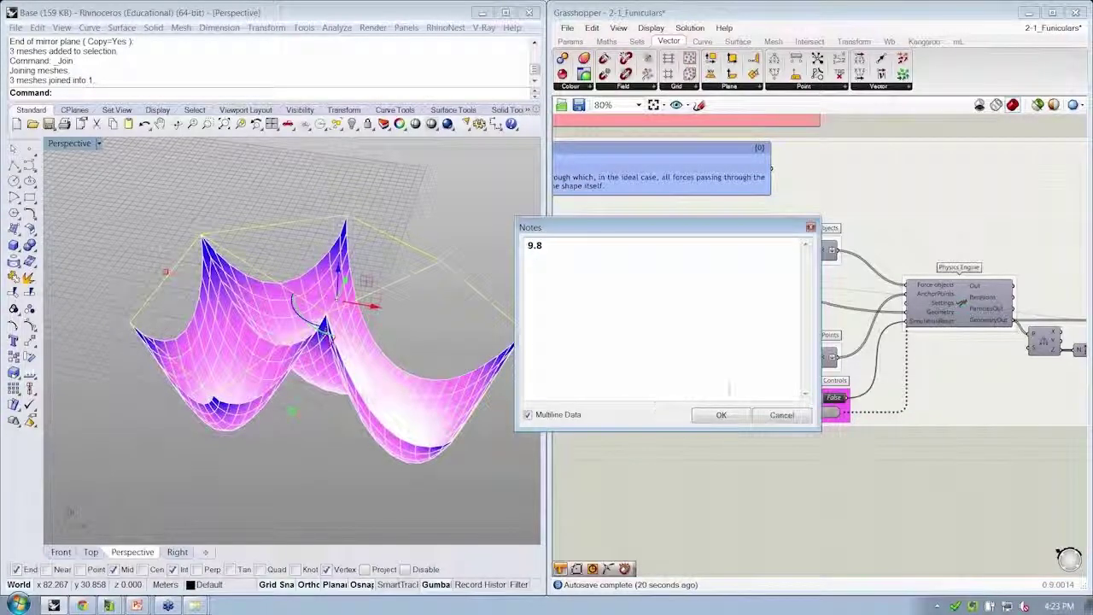
{"action": "left_click", "coordinate": [720, 414]}
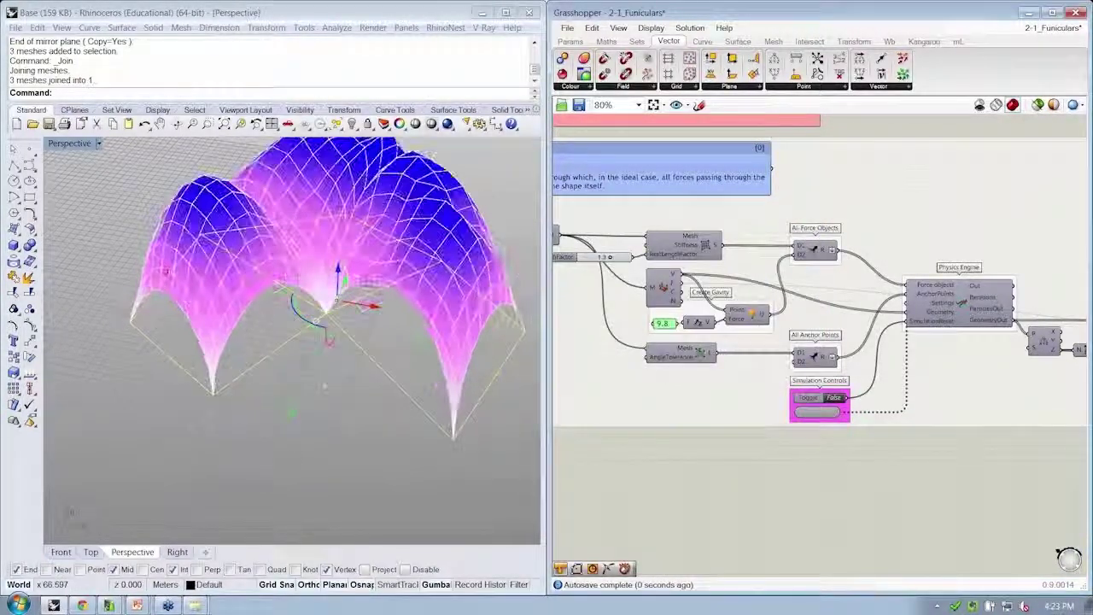
{"action": "right_click_drag", "start_coordinate": [324, 386], "coordinate": [187, 339]}
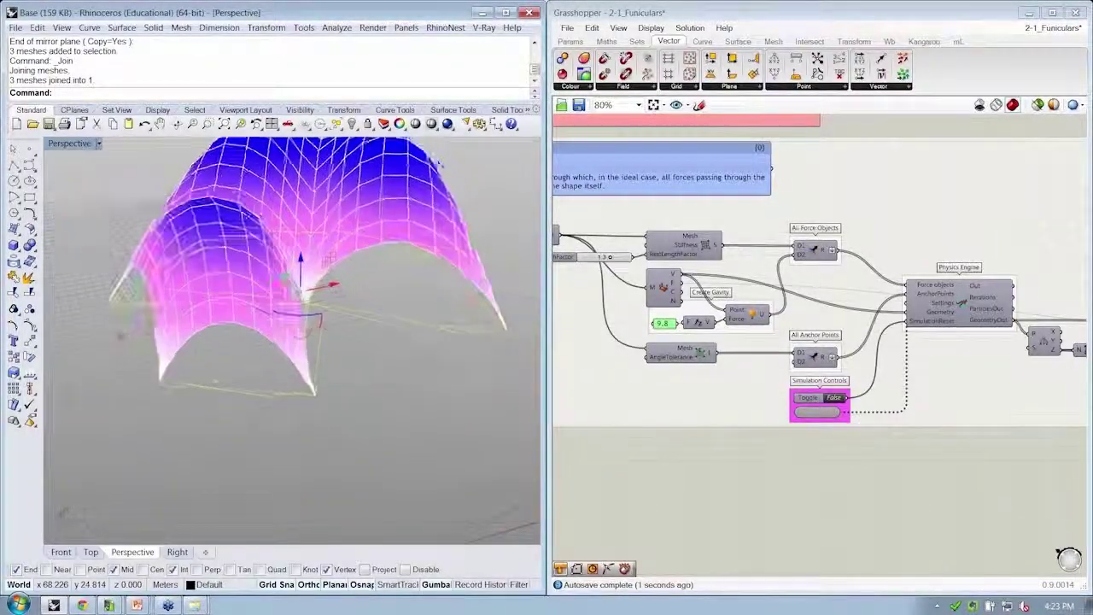
{"action": "scroll", "coordinate": [965, 473], "scroll_direction": "down", "scroll_amount": 3}
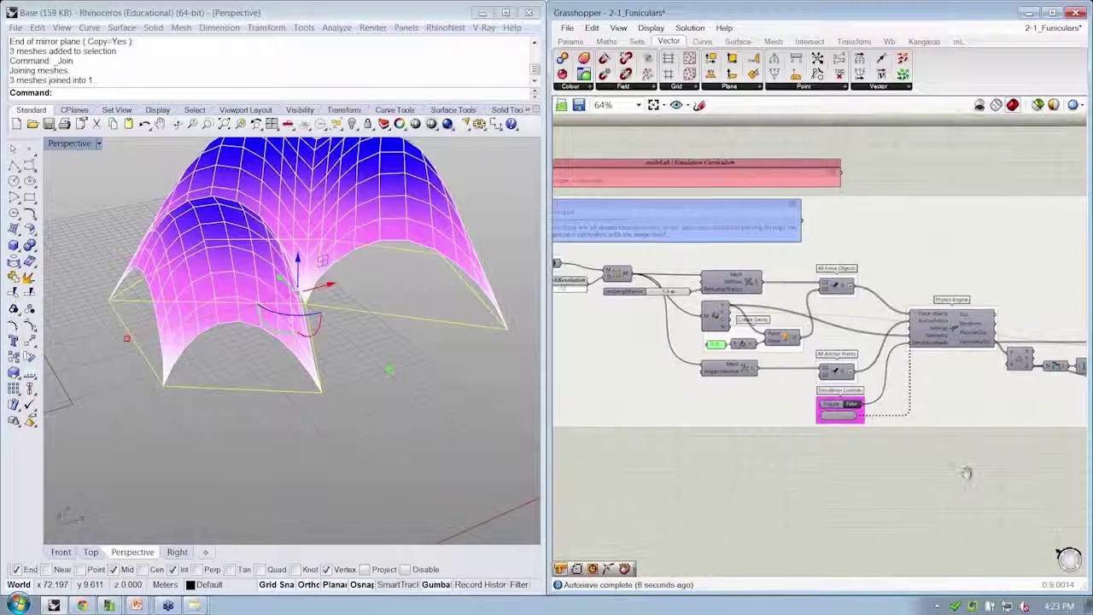
{"action": "scroll", "coordinate": [984, 468], "scroll_direction": "down", "scroll_amount": 1}
{"action": "right_click_drag", "start_coordinate": [966, 472], "coordinate": [941, 447]}
{"action": "scroll", "coordinate": [790, 323], "scroll_direction": "up", "scroll_amount": 2}
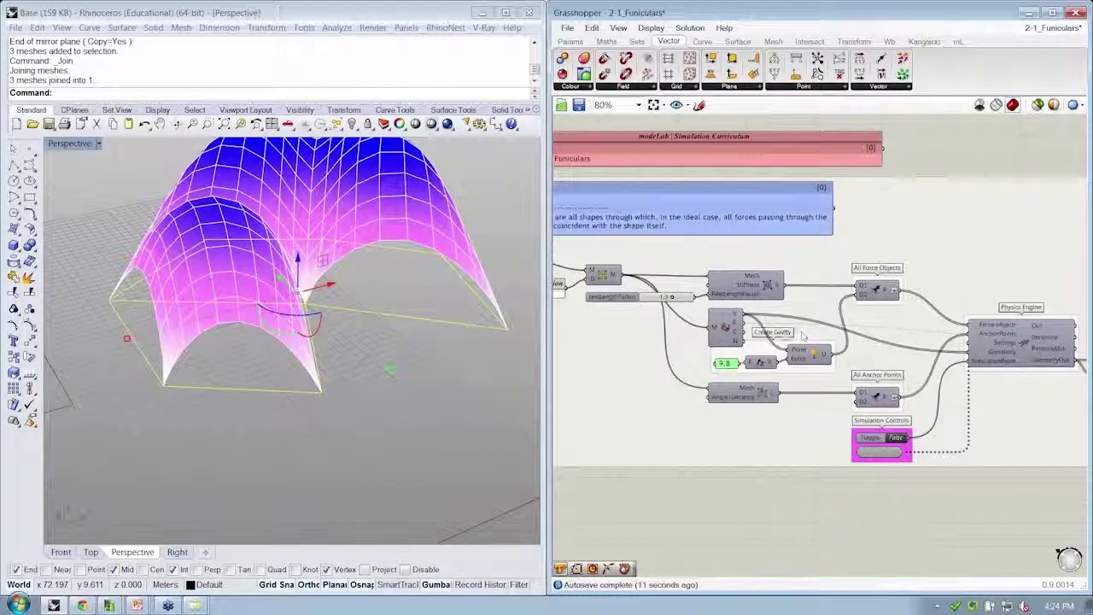
Examine the definition downstream of the Physics Engine, where the output mesh is coloured with a gradient, and the resulting shell
{"action": "right_click_drag", "start_coordinate": [949, 427], "coordinate": [788, 412]}
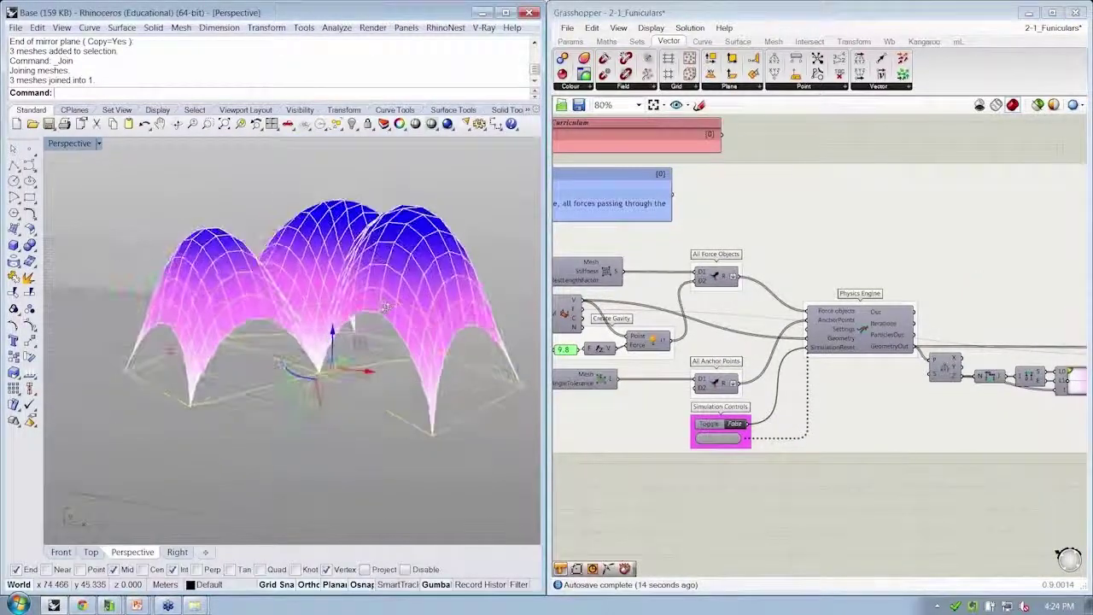
{"action": "right_click_drag", "start_coordinate": [927, 444], "coordinate": [768, 432]}
{"action": "scroll", "coordinate": [932, 424], "scroll_direction": "up", "scroll_amount": 1}
{"action": "scroll", "coordinate": [930, 422], "scroll_direction": "down", "scroll_amount": 1}
{"action": "right_click_drag", "start_coordinate": [922, 415], "coordinate": [859, 405]}
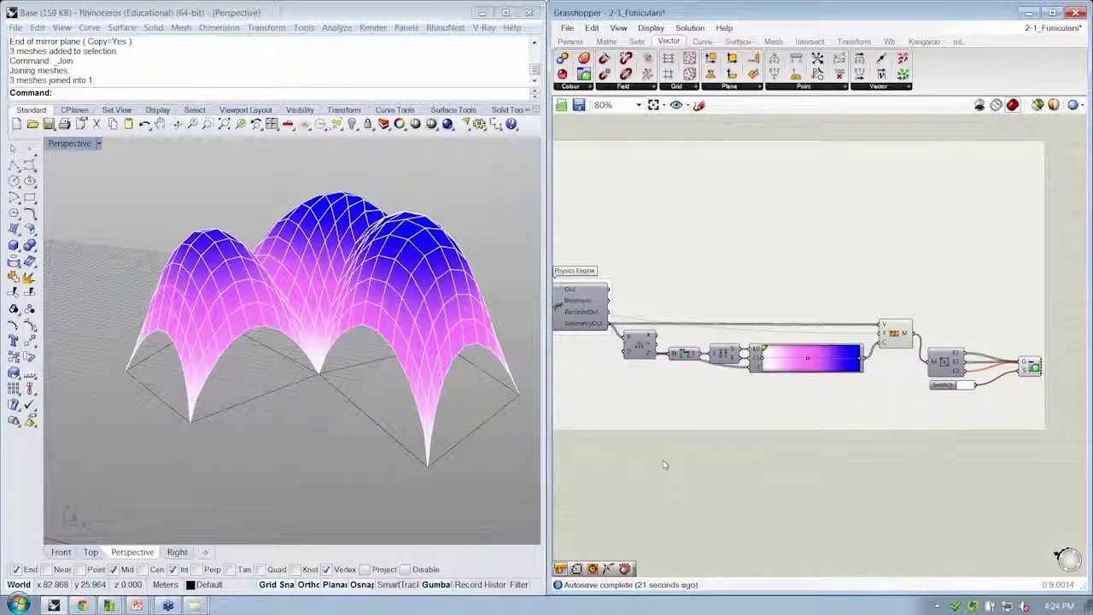
{"action": "right_click_drag", "start_coordinate": [449, 239], "coordinate": [327, 256]}
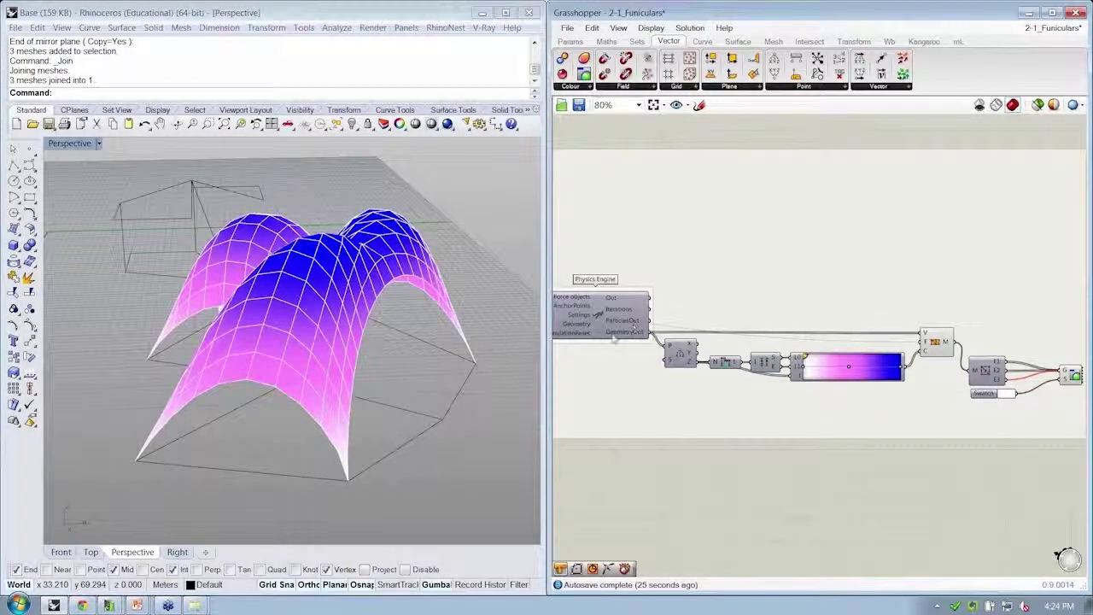
{"action": "right_click_drag", "start_coordinate": [613, 338], "coordinate": [705, 342]}
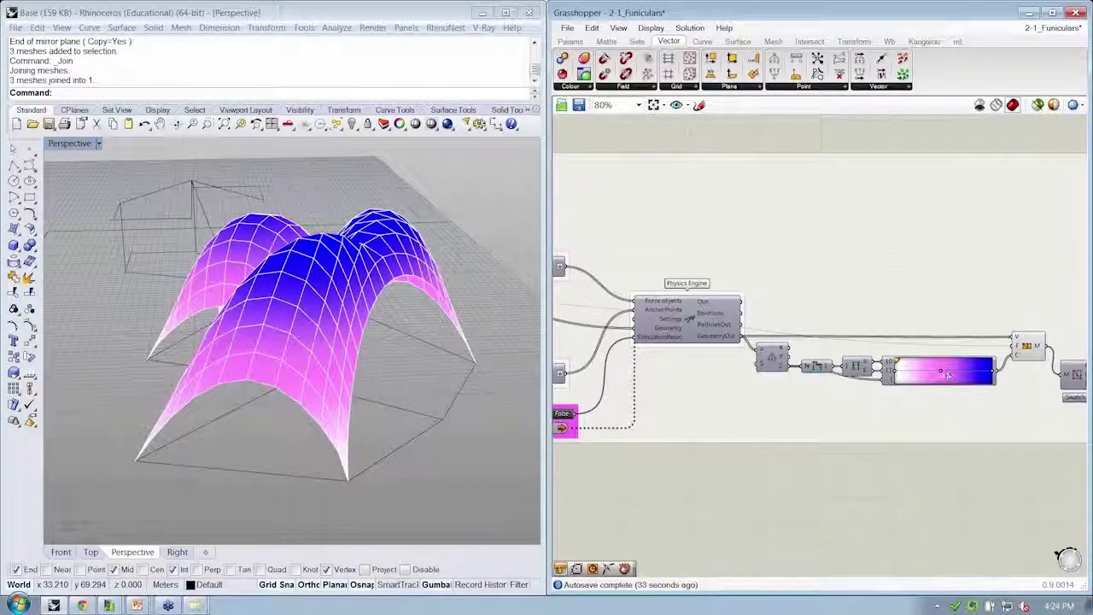
{"action": "mouse_move", "coordinate": [946, 374]}
{"action": "left_mouse_down"}
{"action": "mouse_move", "coordinate": [920, 374]}
{"action": "mouse_move", "coordinate": [955, 381]}
{"action": "left_mouse_up"}
{"action": "right_click_drag", "start_coordinate": [1011, 362], "coordinate": [886, 348]}
{"action": "scroll", "coordinate": [886, 349], "scroll_direction": "up", "scroll_amount": 2}
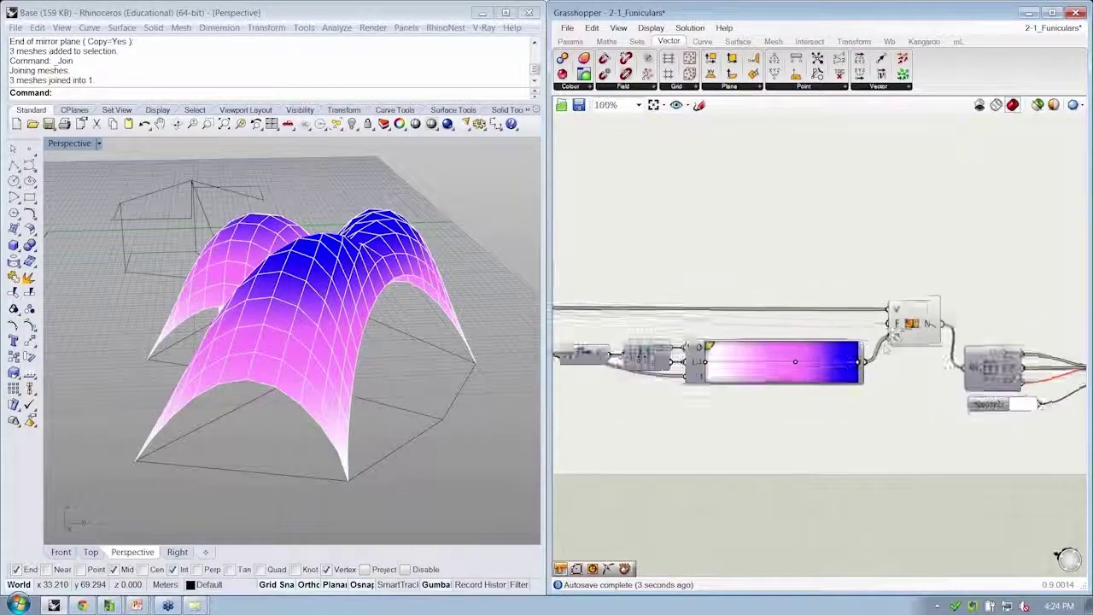
{"action": "scroll", "coordinate": [888, 334], "scroll_direction": "up", "scroll_amount": 2}
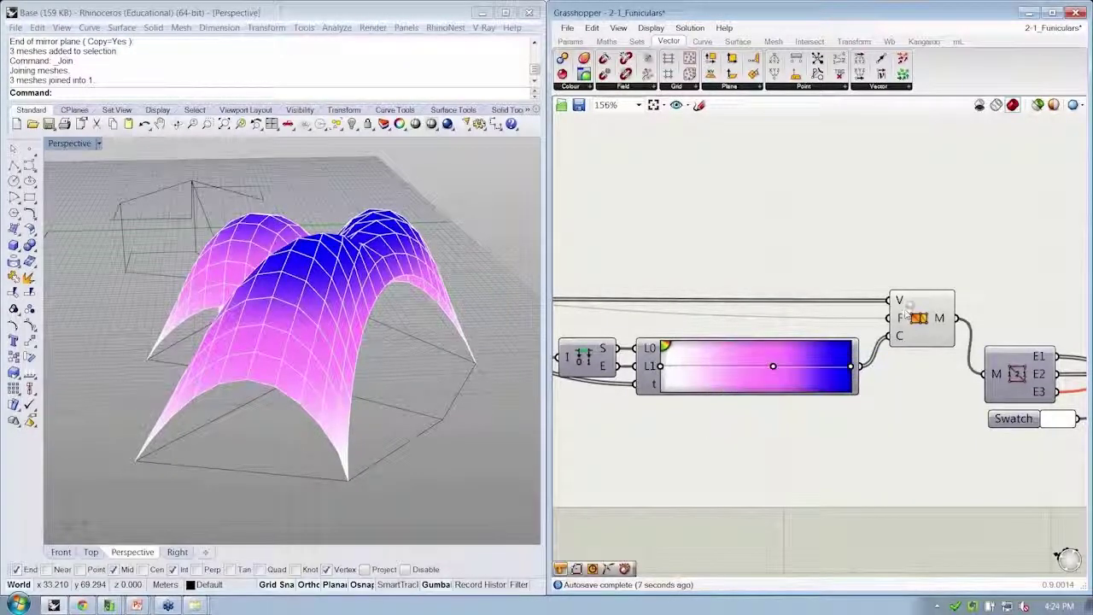
{"action": "right_click_drag", "start_coordinate": [261, 308], "coordinate": [381, 338]}
Reset the simulation by switching the toggle to True, and set MeshResolution to 15
{"action": "scroll", "coordinate": [891, 428], "scroll_direction": "down", "scroll_amount": 5}
{"action": "right_click_drag", "start_coordinate": [604, 474], "coordinate": [865, 458]}
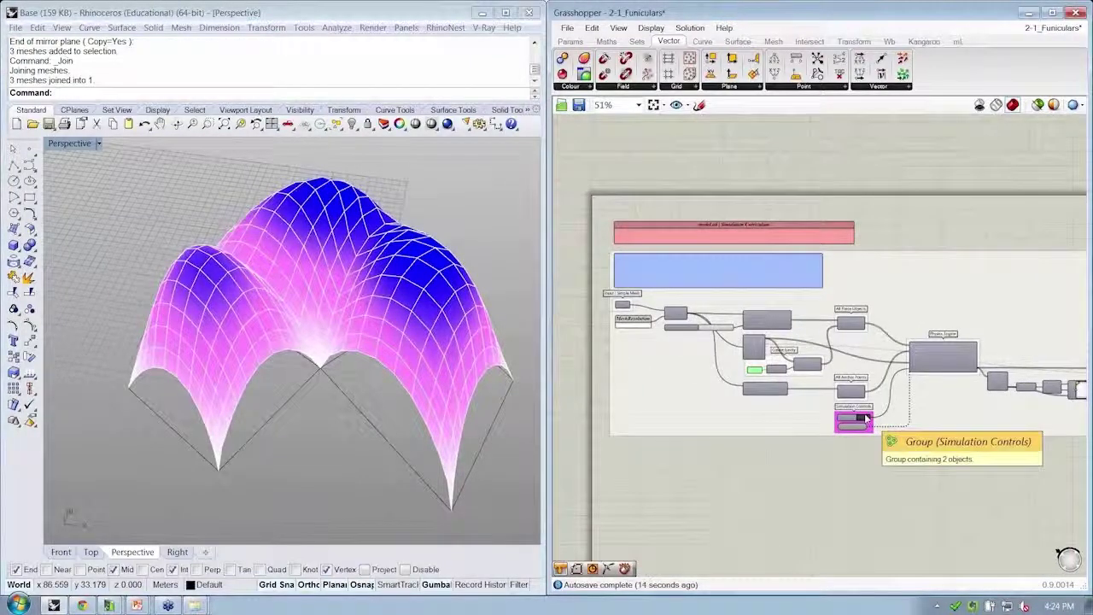
{"action": "left_click", "coordinate": [865, 418]}
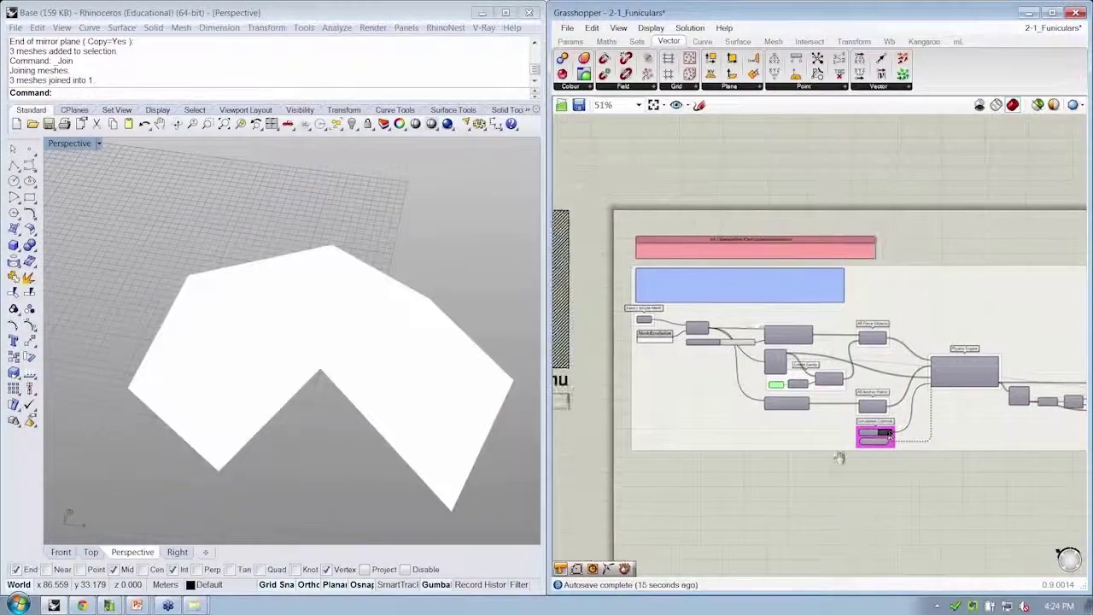
{"action": "scroll", "coordinate": [720, 356], "scroll_direction": "up", "scroll_amount": 5}
{"action": "double_click", "coordinate": [722, 356]}
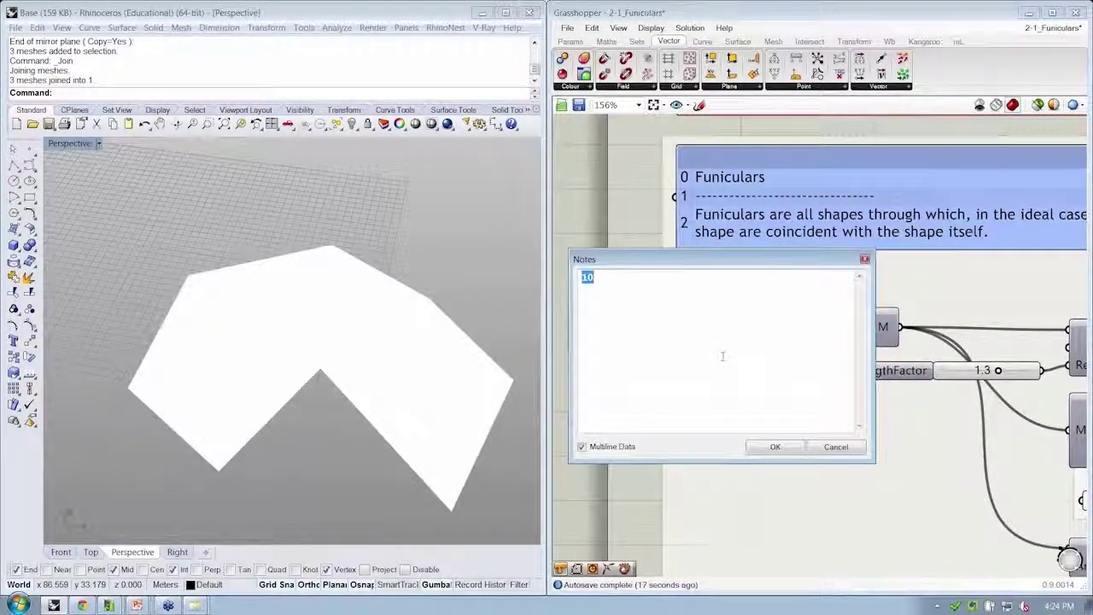
{"action": "type", "text": "15"}
{"action": "key", "text": "Return"}
Raise the restLengthFactor slider to 1.7 and restart the simulation by switching the toggle to False
{"action": "right_click_drag", "start_coordinate": [725, 363], "coordinate": [627, 232]}
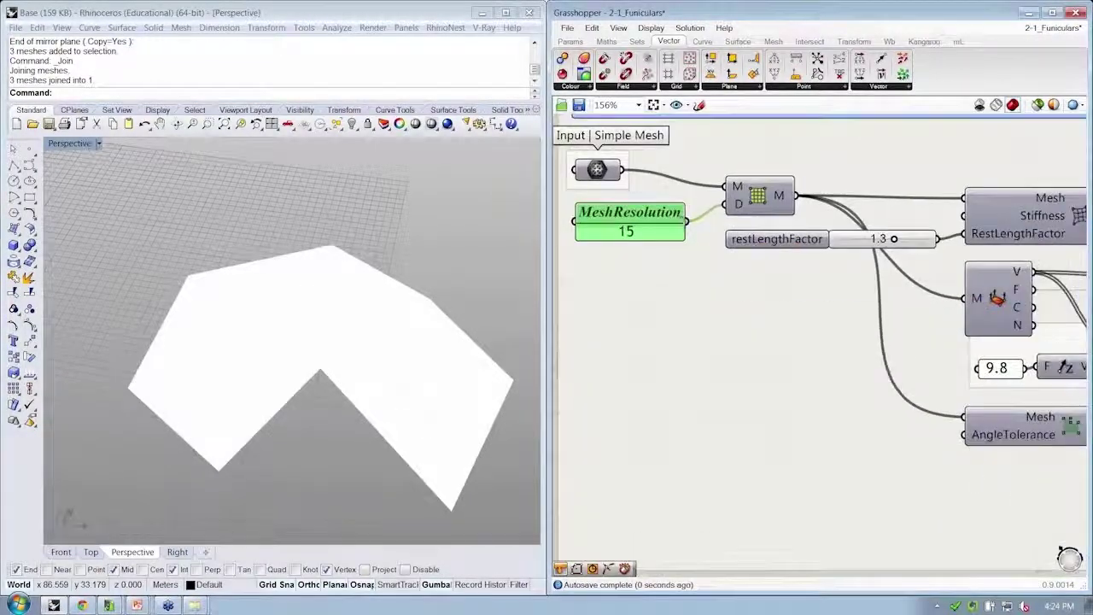
{"action": "scroll", "coordinate": [653, 238], "scroll_direction": "down", "scroll_amount": 1}
{"action": "right_click_drag", "start_coordinate": [956, 347], "coordinate": [878, 349]}
{"action": "right_click_drag", "start_coordinate": [1009, 415], "coordinate": [918, 396]}
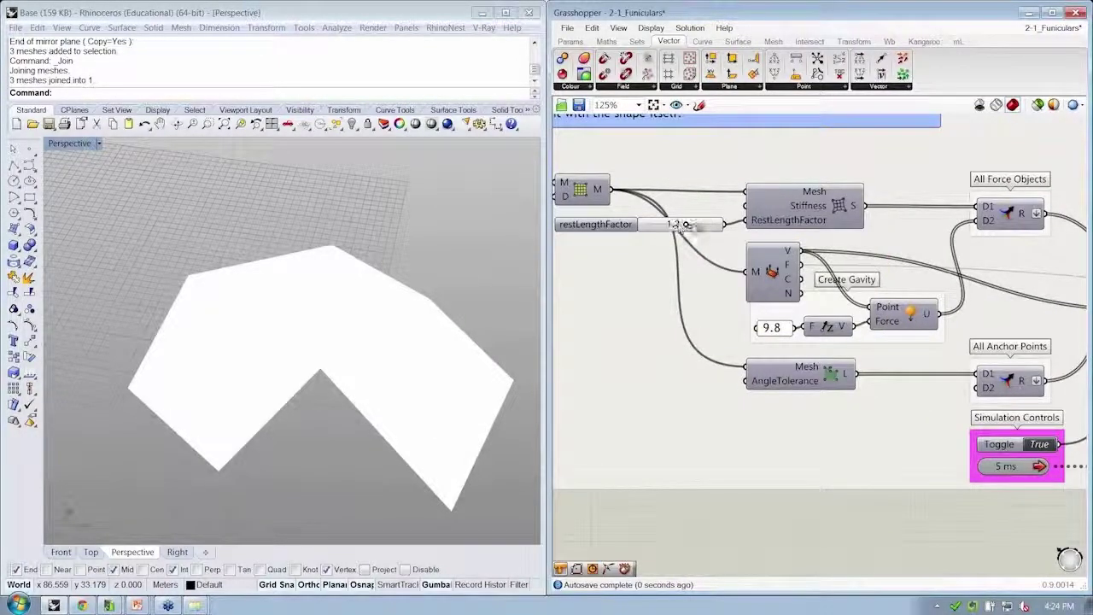
{"action": "left_click_drag", "start_coordinate": [688, 225], "coordinate": [703, 225]}
{"action": "right_click_drag", "start_coordinate": [966, 423], "coordinate": [892, 391]}
{"action": "scroll", "coordinate": [892, 391], "scroll_direction": "down", "scroll_amount": 1}
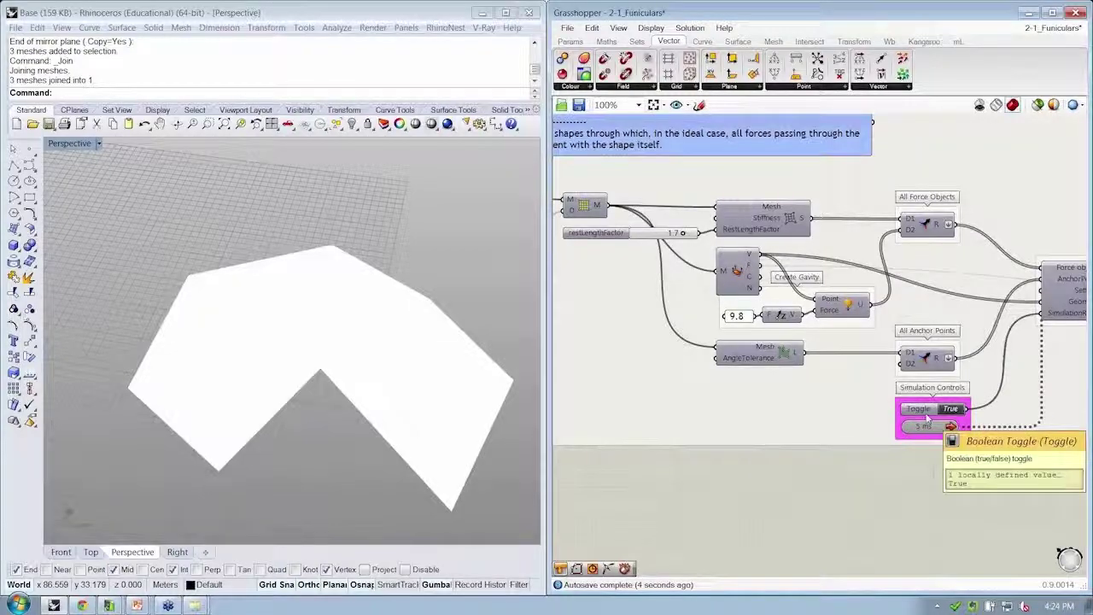
{"action": "left_click", "coordinate": [949, 409]}
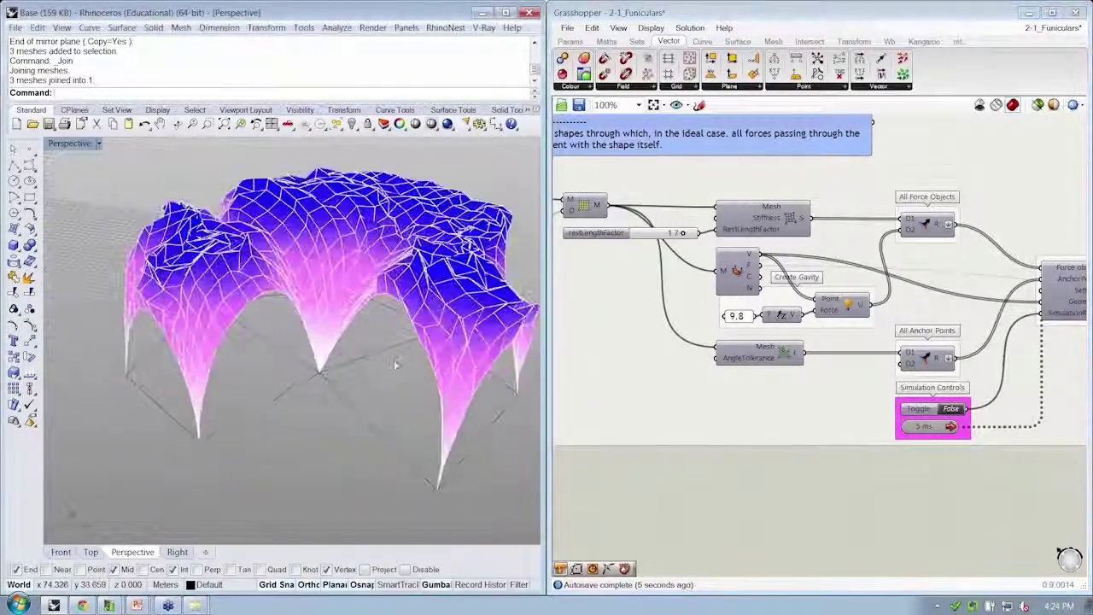
Examine the taller, denser shell from several low and high angles, along with the overall definition
{"action": "right_click_drag", "start_coordinate": [410, 342], "coordinate": [126, 322]}
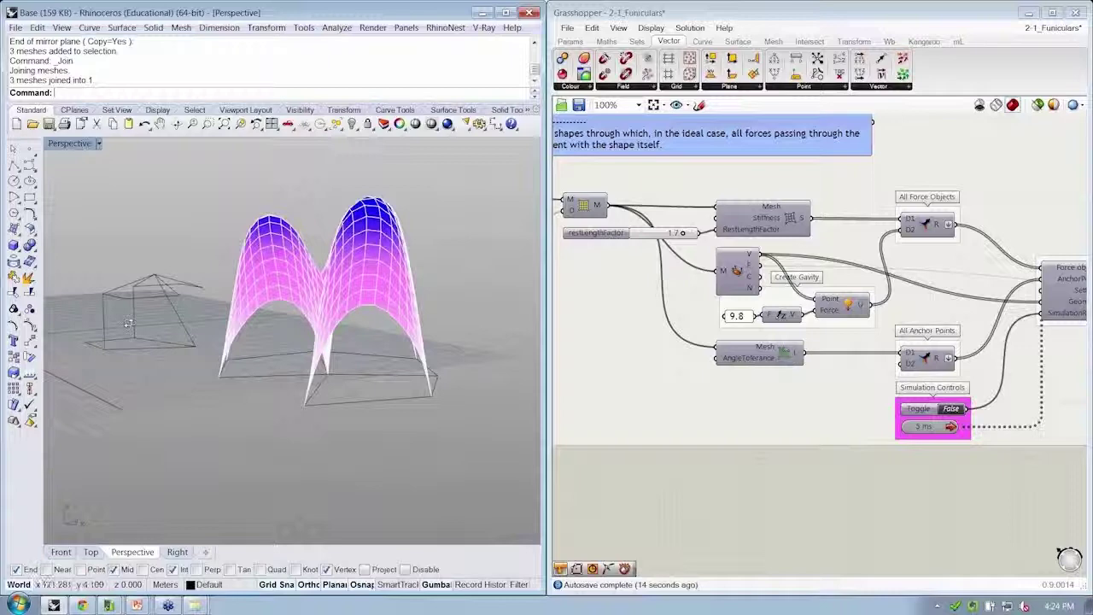
{"action": "right_click", "coordinate": [891, 478]}
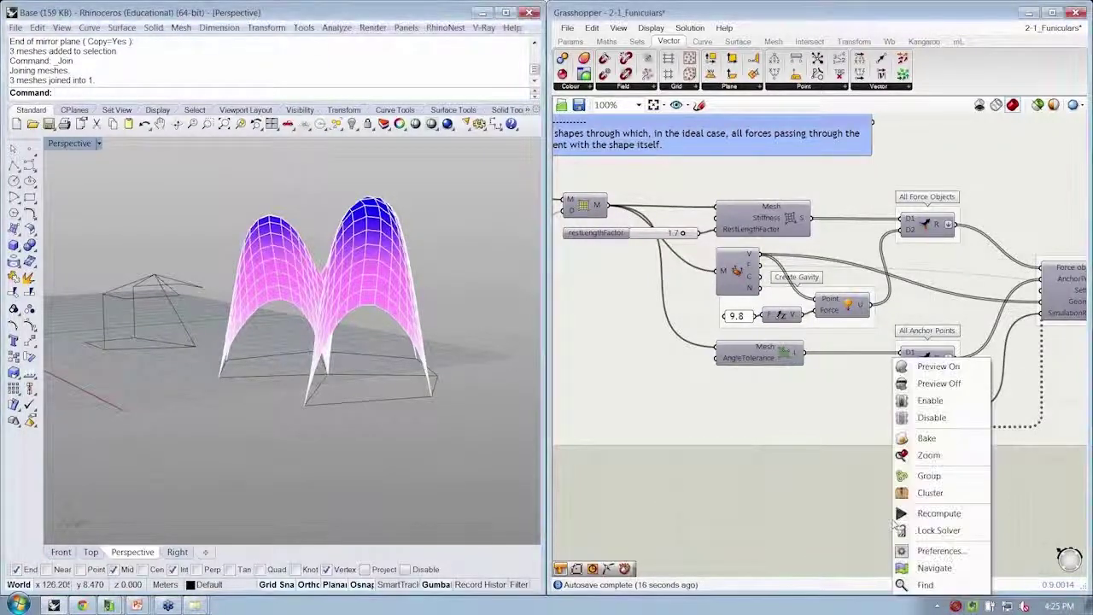
{"action": "right_click_drag", "start_coordinate": [760, 476], "coordinate": [790, 481]}
{"action": "scroll", "coordinate": [779, 494], "scroll_direction": "down", "scroll_amount": 2}
{"action": "scroll", "coordinate": [780, 494], "scroll_direction": "down", "scroll_amount": 1}
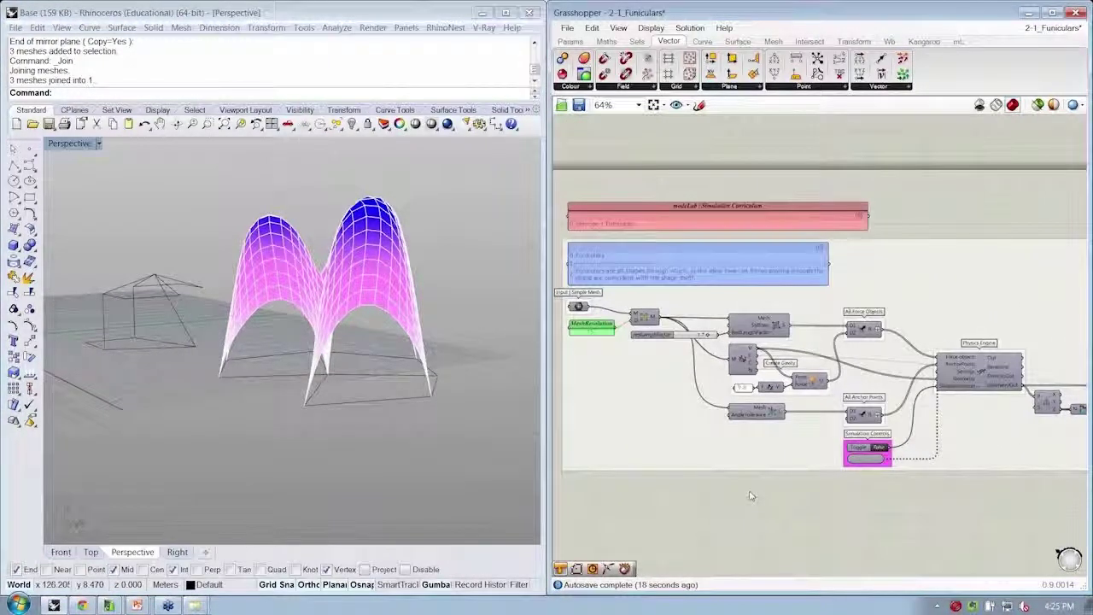
{"action": "right_click_drag", "start_coordinate": [358, 444], "coordinate": [357, 353]}
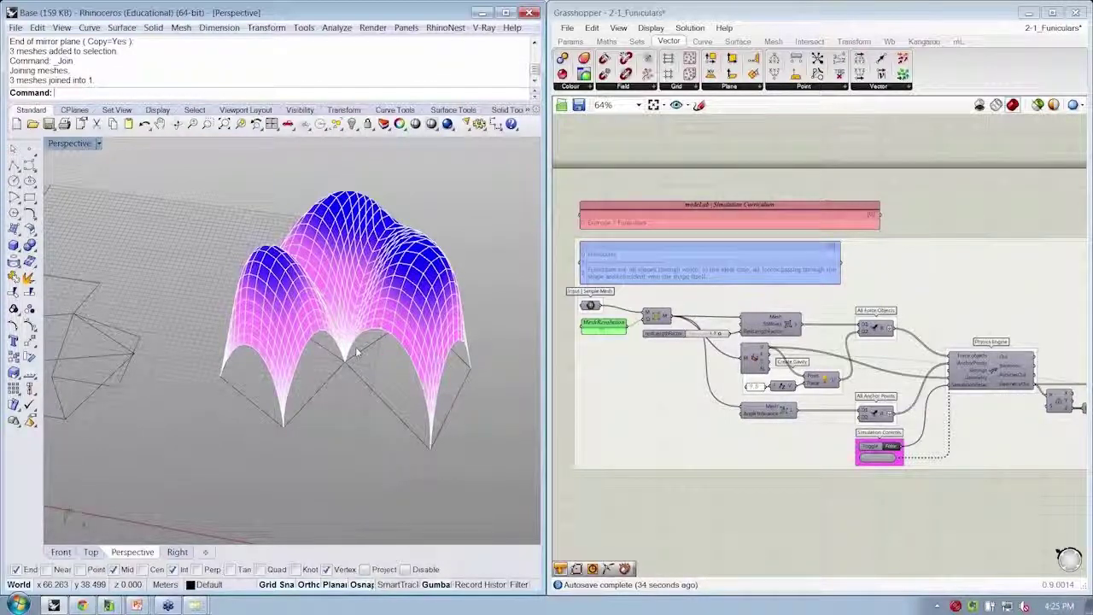
{"action": "right_click_drag", "start_coordinate": [357, 352], "coordinate": [409, 316]}
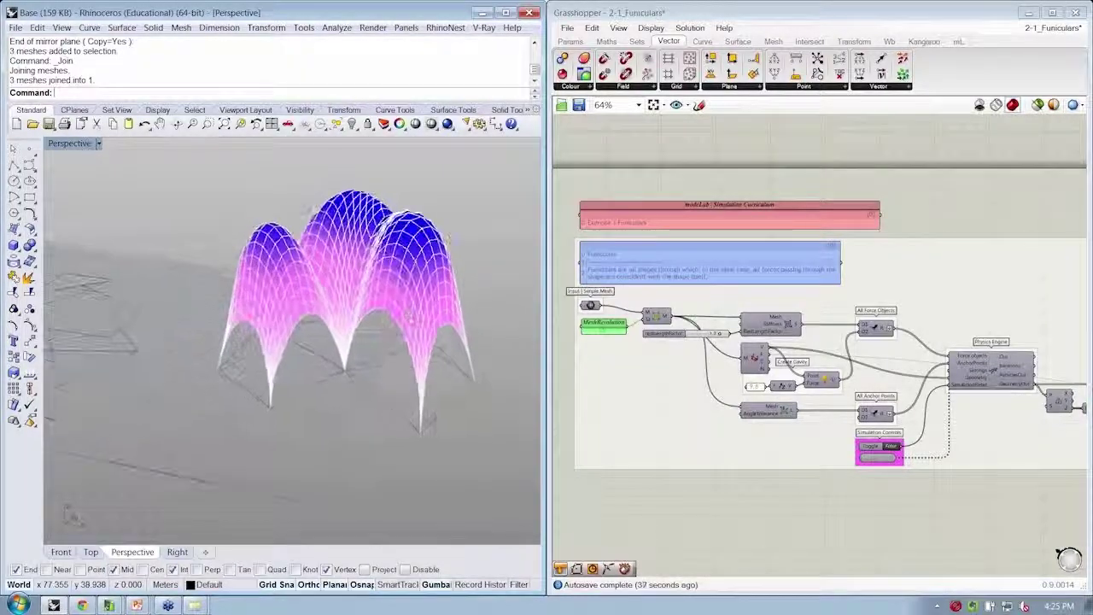
{"action": "right_click_drag", "start_coordinate": [445, 237], "coordinate": [368, 331]}
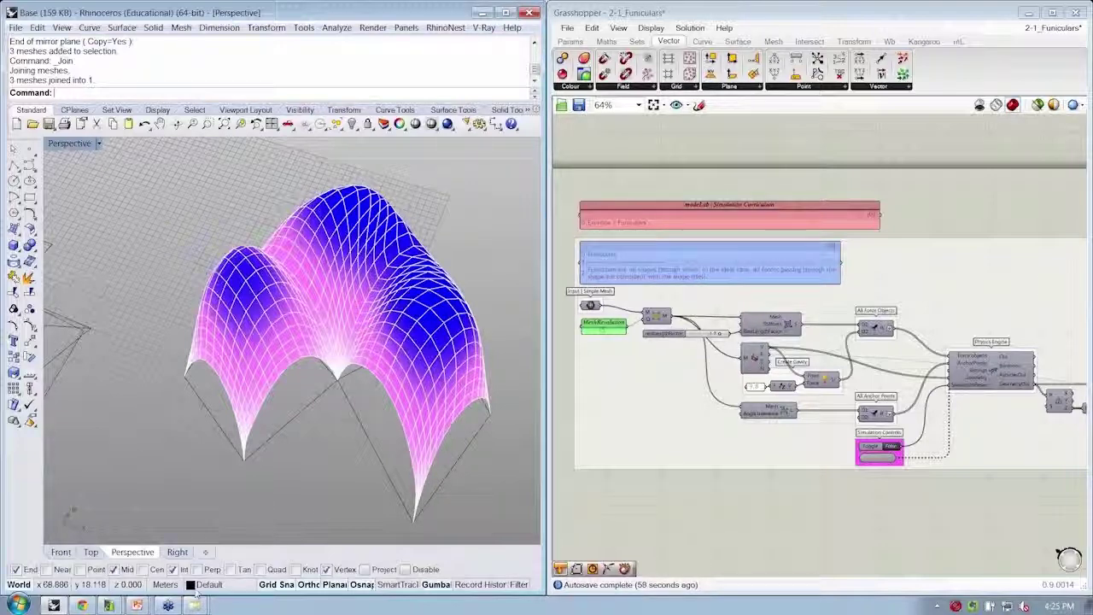
Switch to the modeLab_IntroSimulation presentation in PowerPoint
{"action": "left_click", "coordinate": [137, 604]}
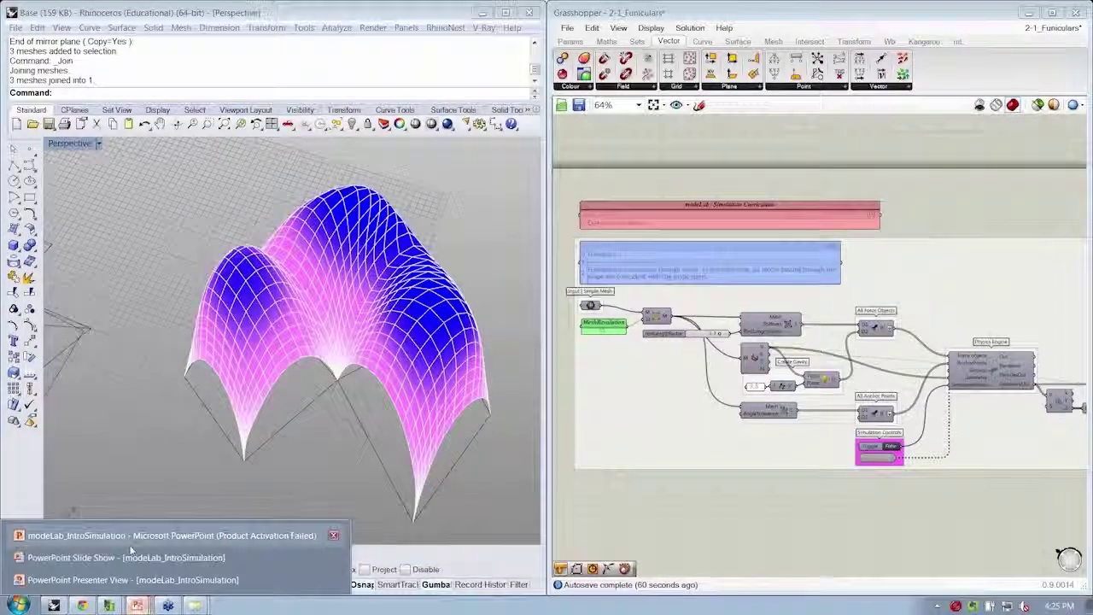